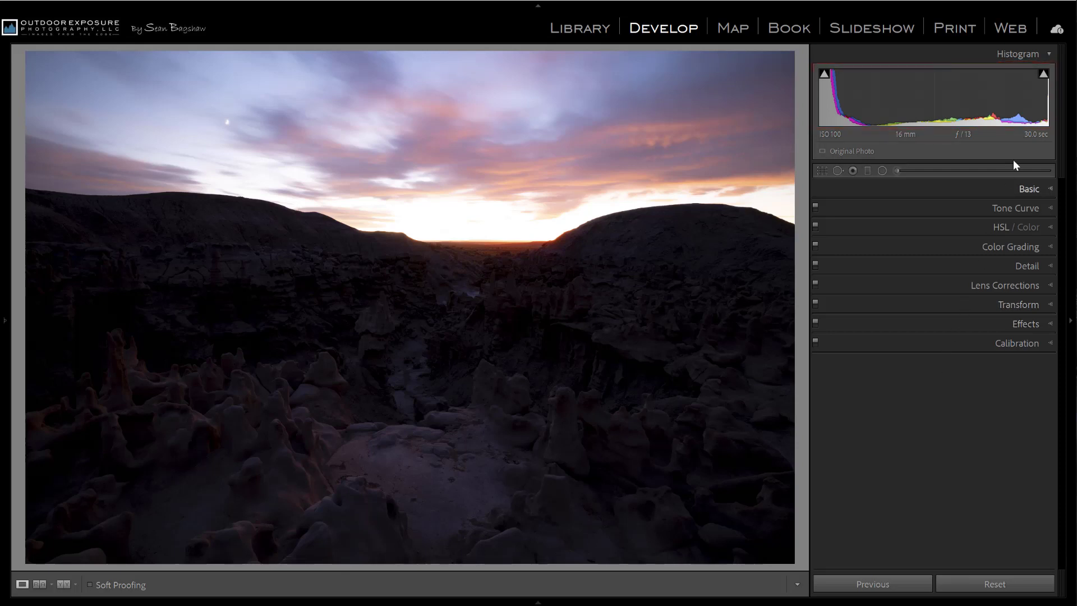
# Examine the sunset photo's highlight and shadow clipping in the histogram
pyautogui.moveTo(1043, 79)
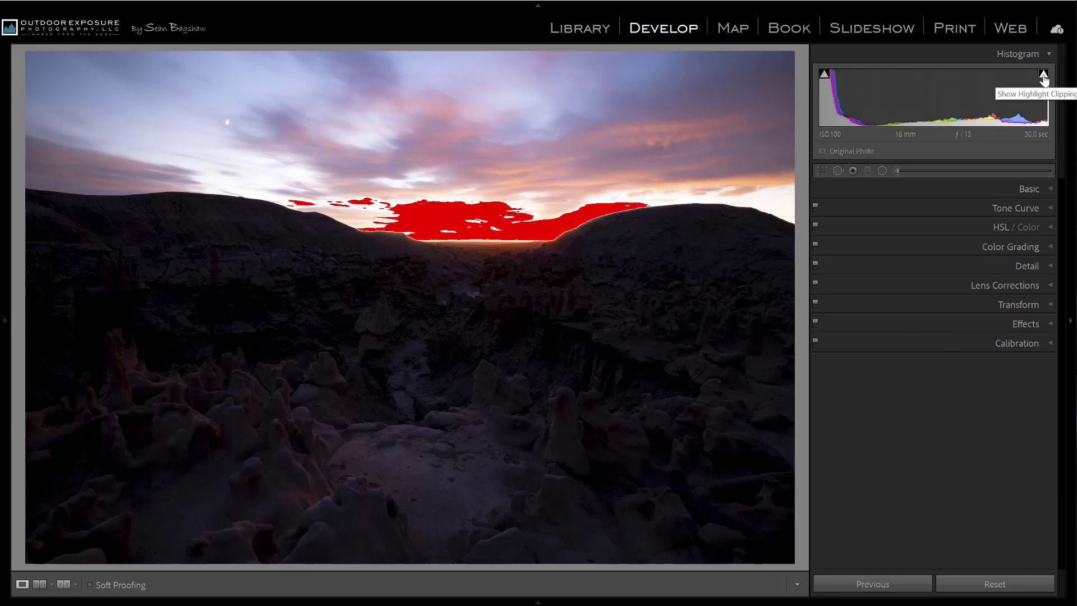
pyautogui.moveTo(824, 78)
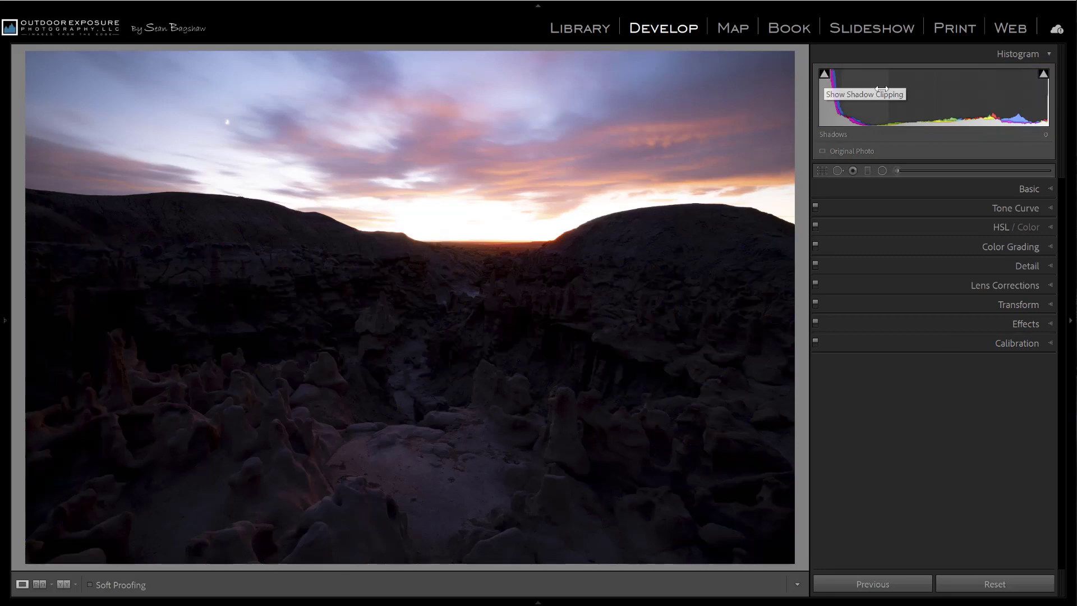
pyautogui.doubleClick(888, 89)
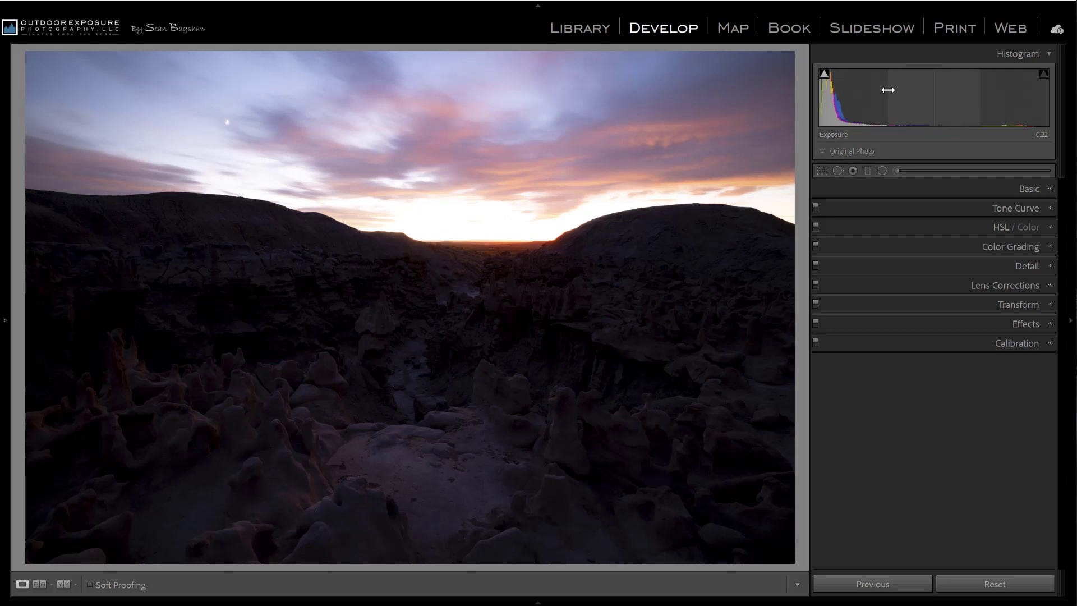
pyautogui.hotkey('ctrl', 'z')
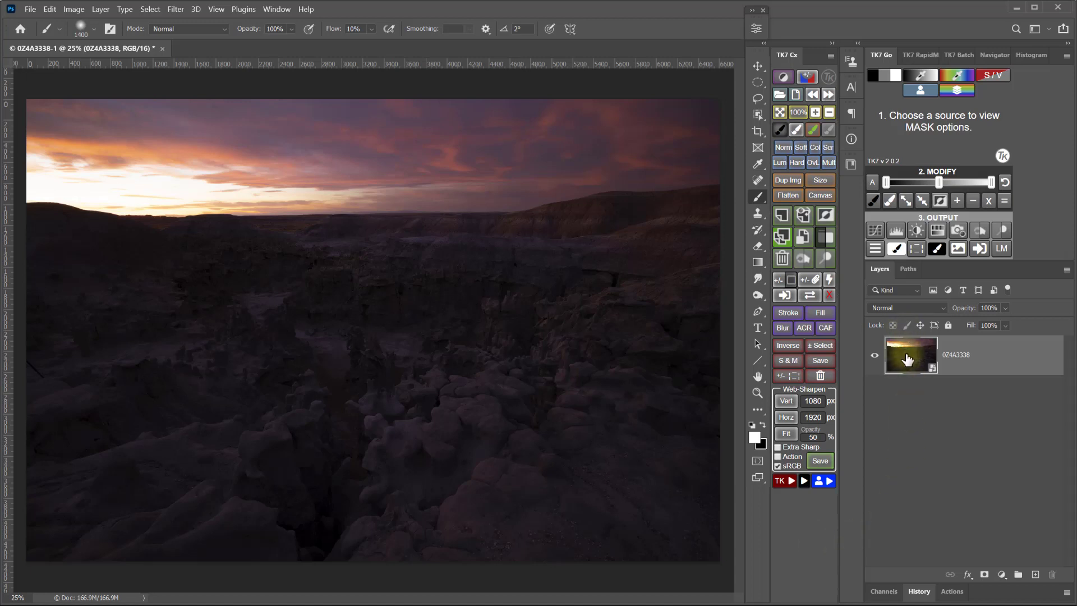
# In Photoshop, duplicate the 0Z4A3338 raw Smart Object as an independent copy and open the original layer in Camera Raw
pyautogui.click(784, 237)
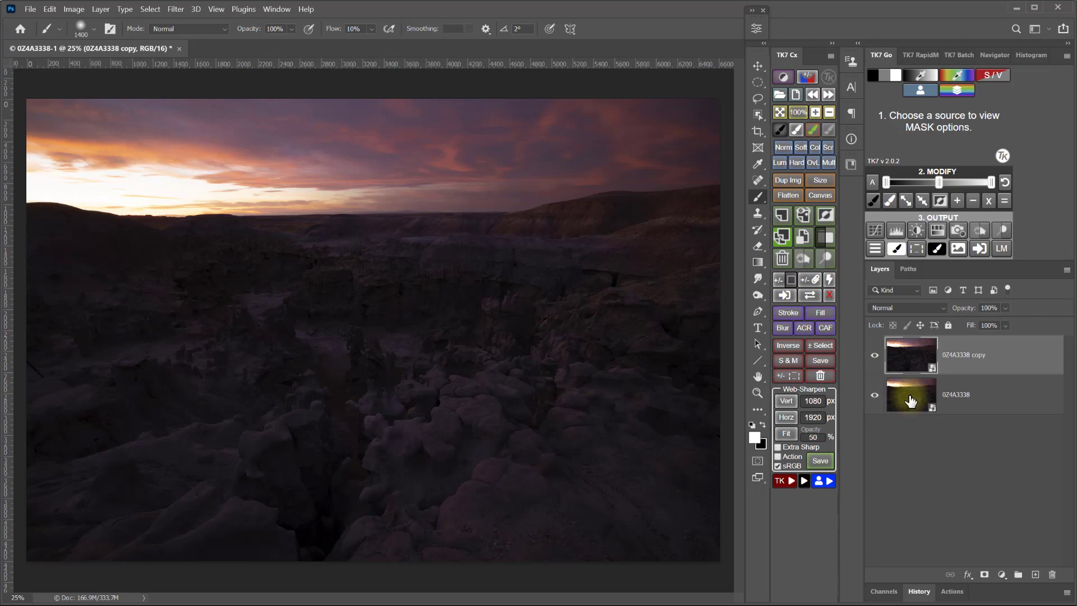
pyautogui.click(910, 400)
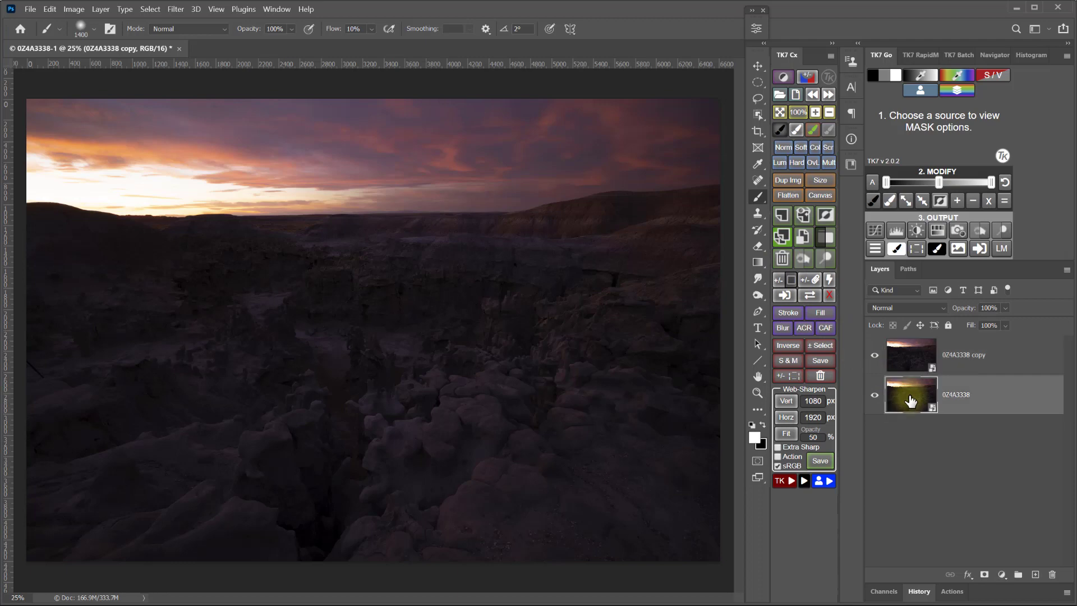
pyautogui.doubleClick(911, 400)
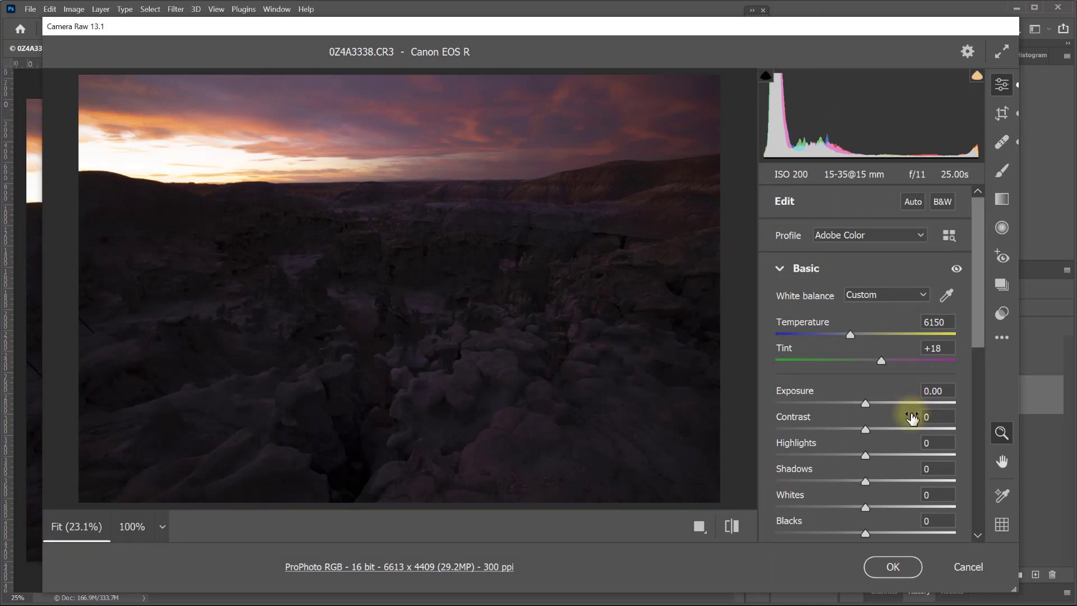
# Try to brighten the foreground with Exposure +2.00, Shadows +58 and Blacks +32
pyautogui.moveTo(866, 403); pyautogui.dragTo(903, 403)
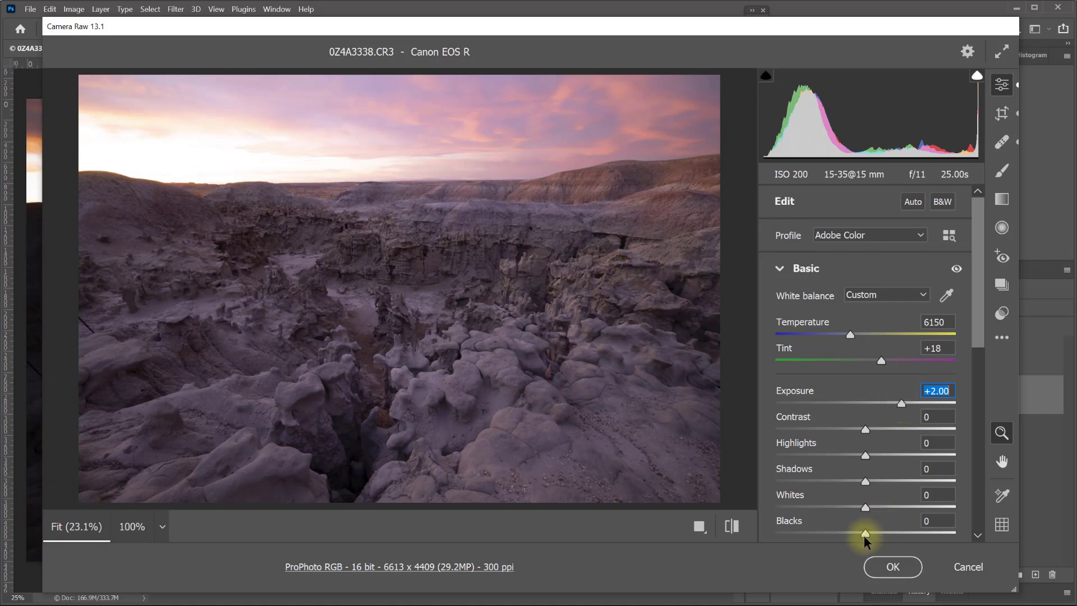
pyautogui.moveTo(865, 534); pyautogui.dragTo(886, 530)
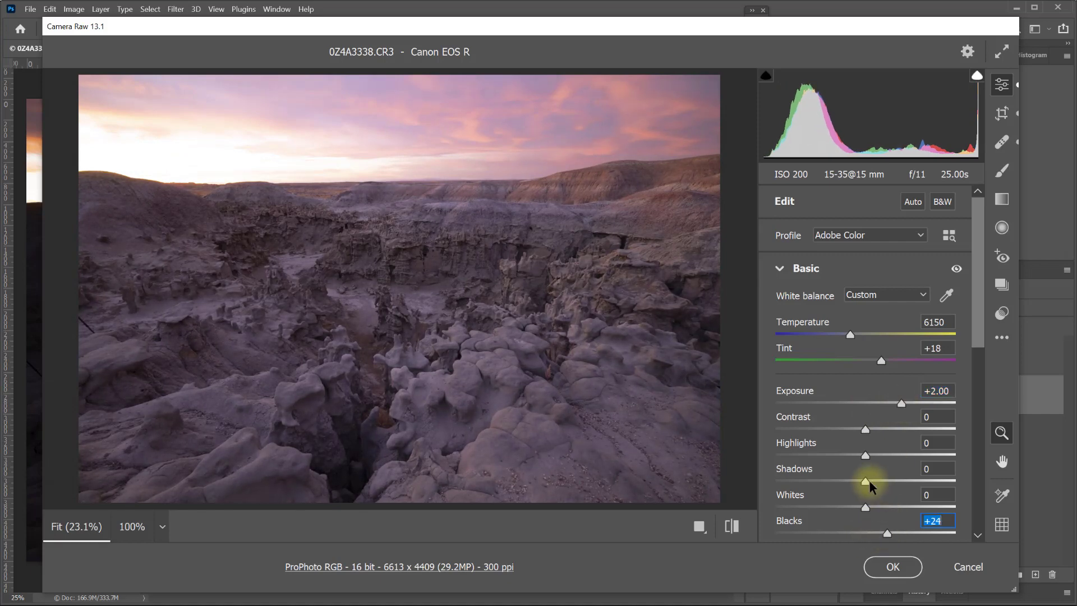
pyautogui.moveTo(864, 481); pyautogui.dragTo(914, 481)
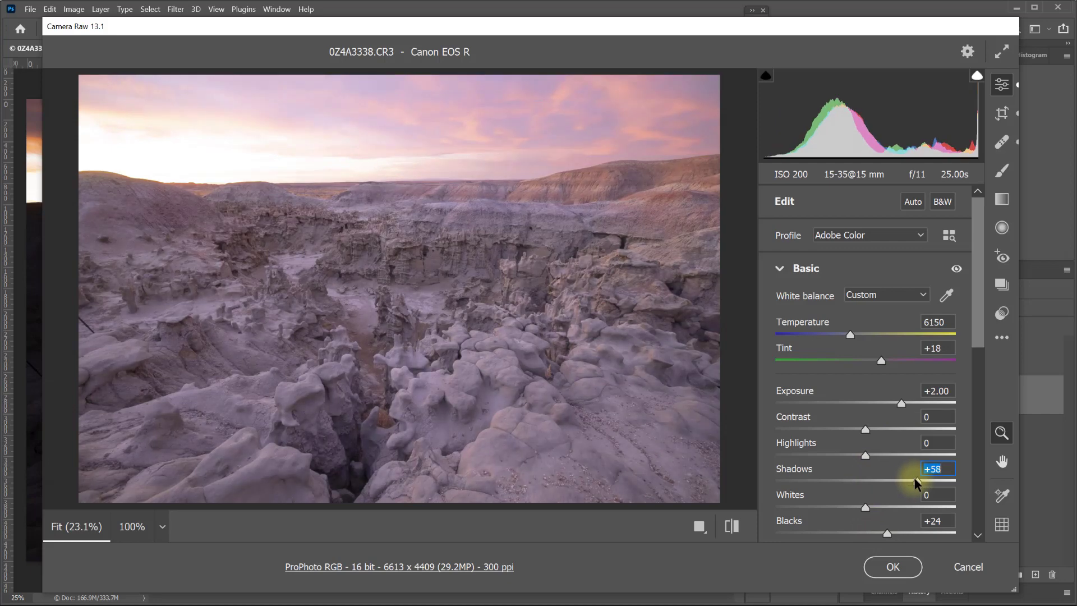
pyautogui.moveTo(890, 531); pyautogui.dragTo(897, 530)
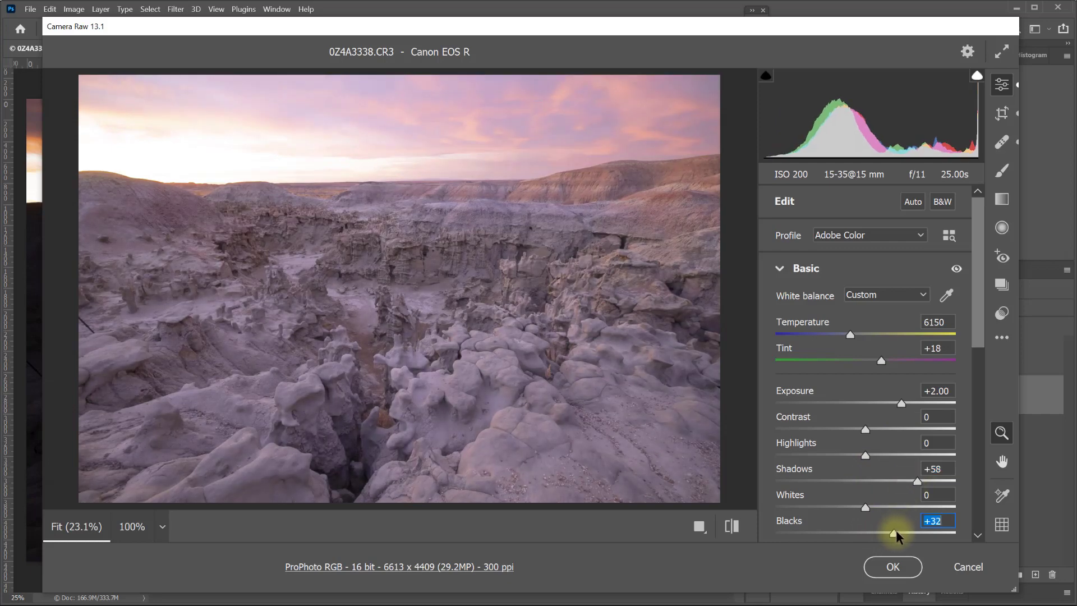
# Apply Exposure +0.10, Highlights -23, Shadows +64 and Blacks +44 to the original layer, and compare it with the copy
pyautogui.moveTo(901, 403); pyautogui.dragTo(873, 405)
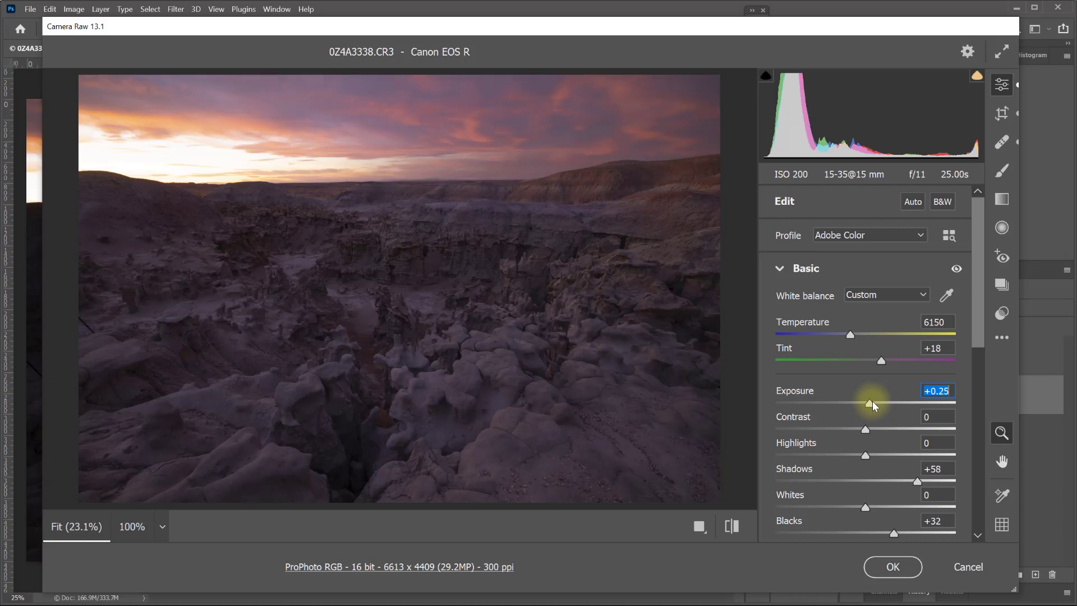
pyautogui.moveTo(867, 455); pyautogui.dragTo(846, 444)
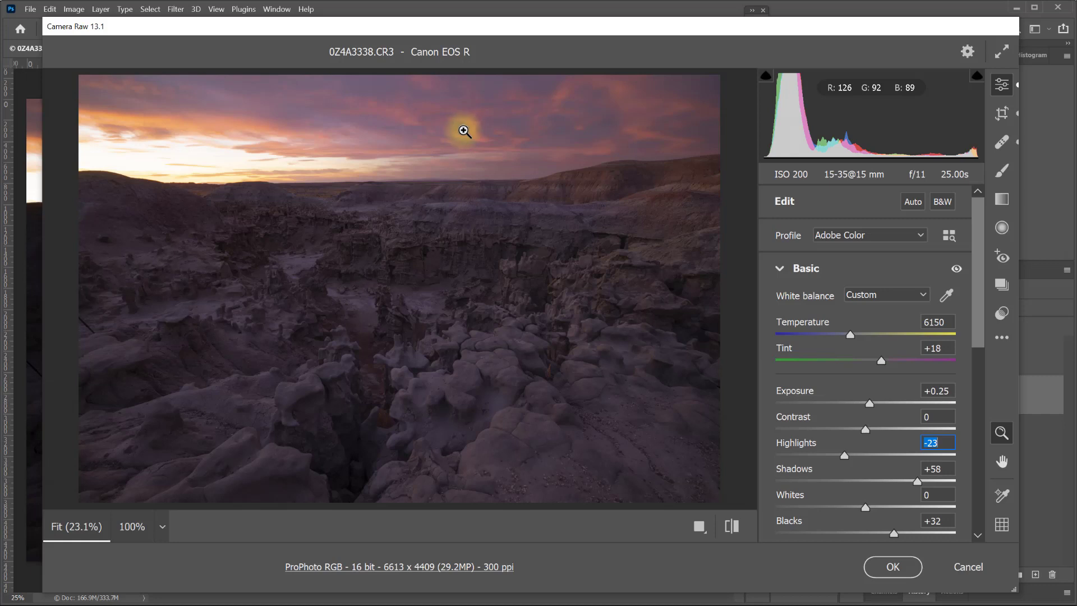
pyautogui.moveTo(894, 533); pyautogui.dragTo(904, 533)
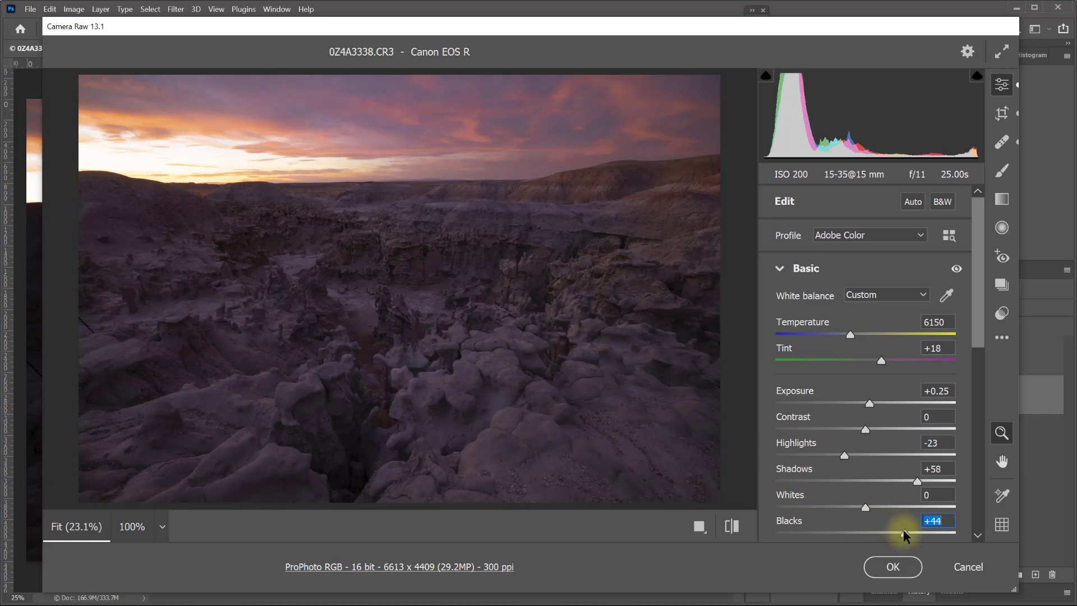
pyautogui.moveTo(917, 481); pyautogui.dragTo(920, 482)
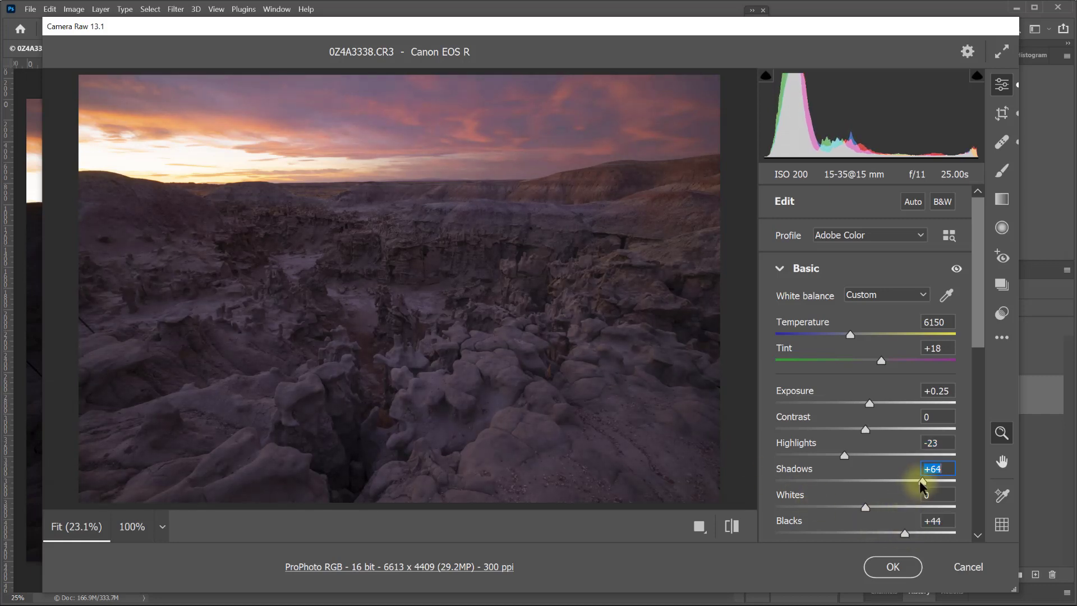
pyautogui.moveTo(873, 404); pyautogui.dragTo(870, 405)
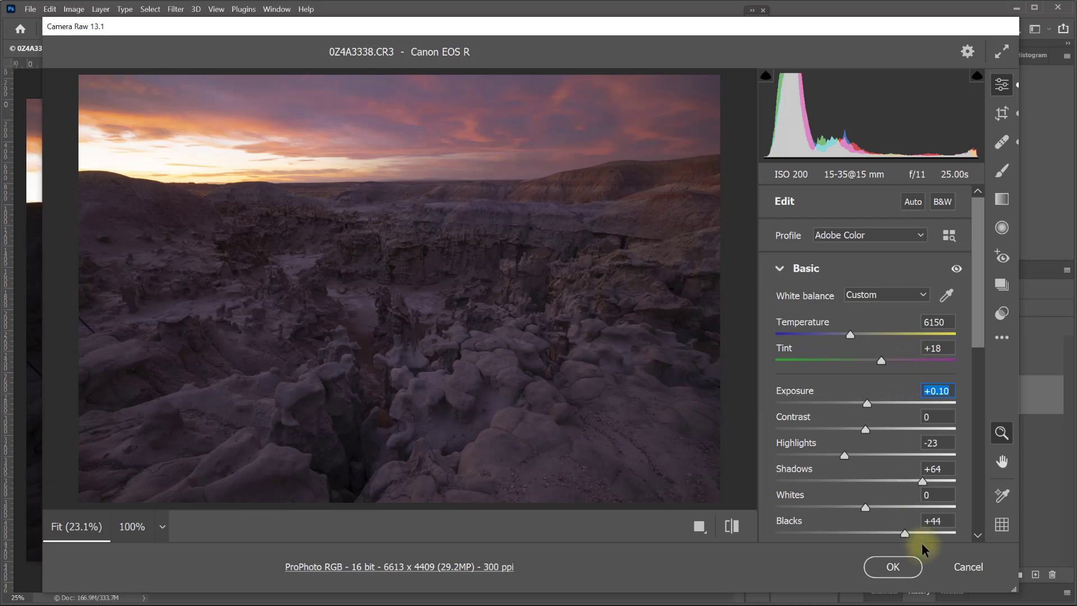
pyautogui.click(891, 567)
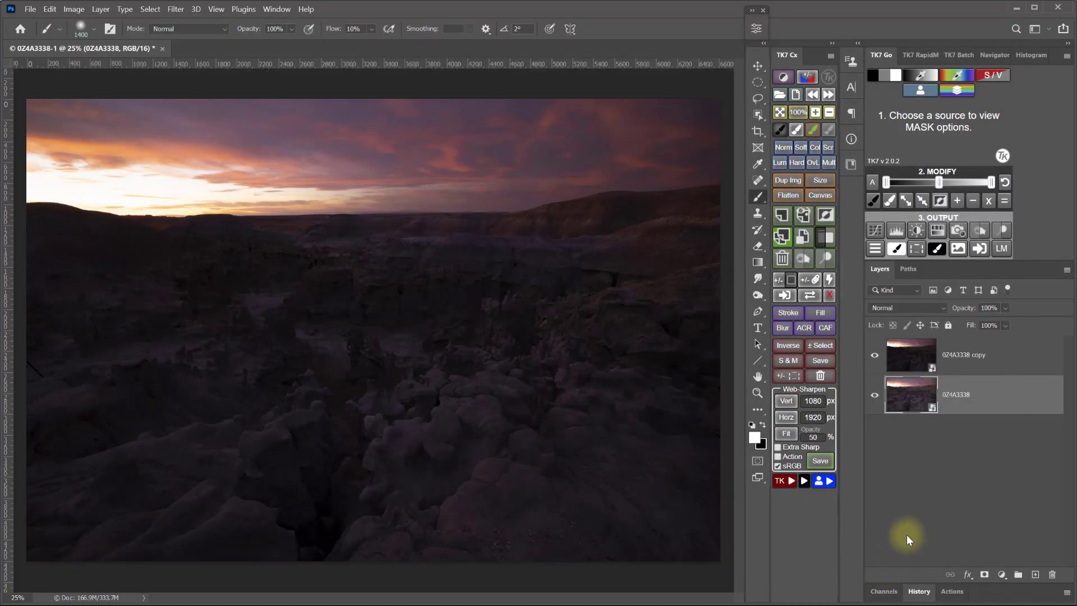
pyautogui.click(875, 356)
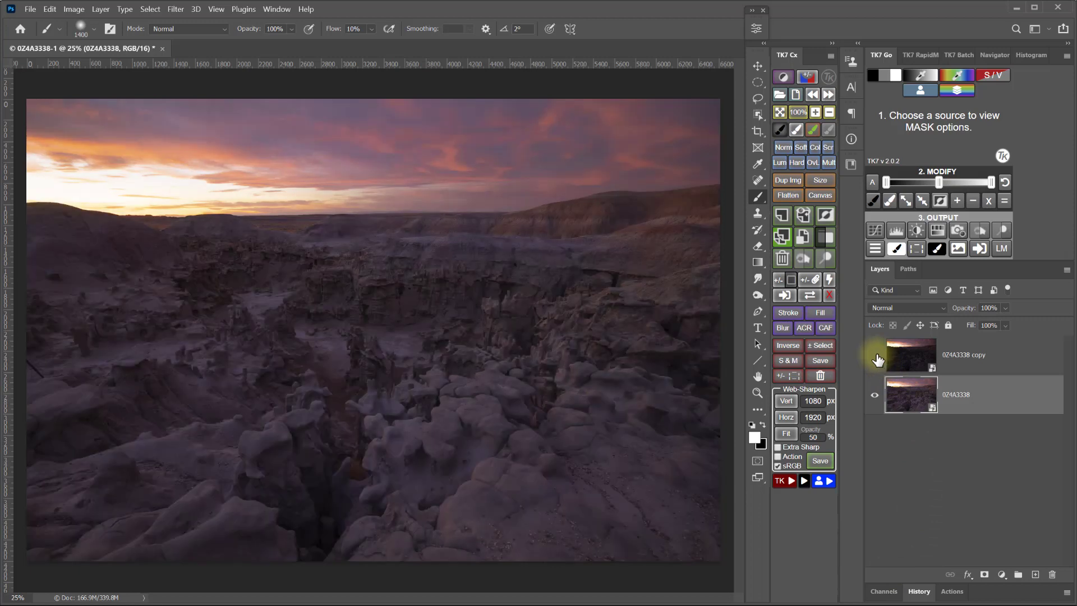
pyautogui.click(876, 357)
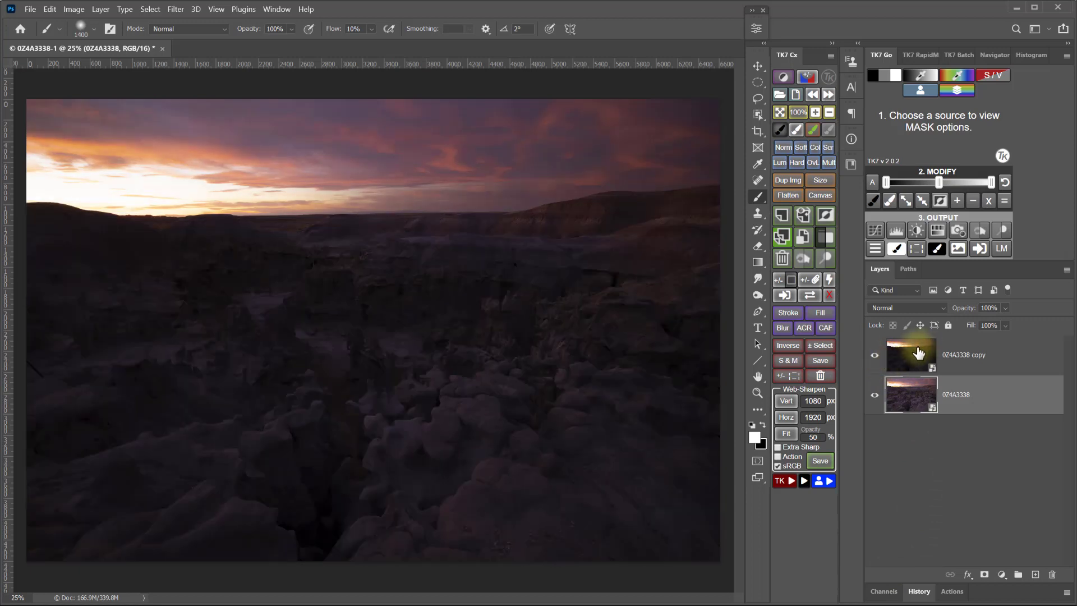
# Open the copy layer in Camera Raw and darken its sky with Exposure -0.50 and Highlights -29
pyautogui.click(918, 352)
pyautogui.doubleClick(918, 353)
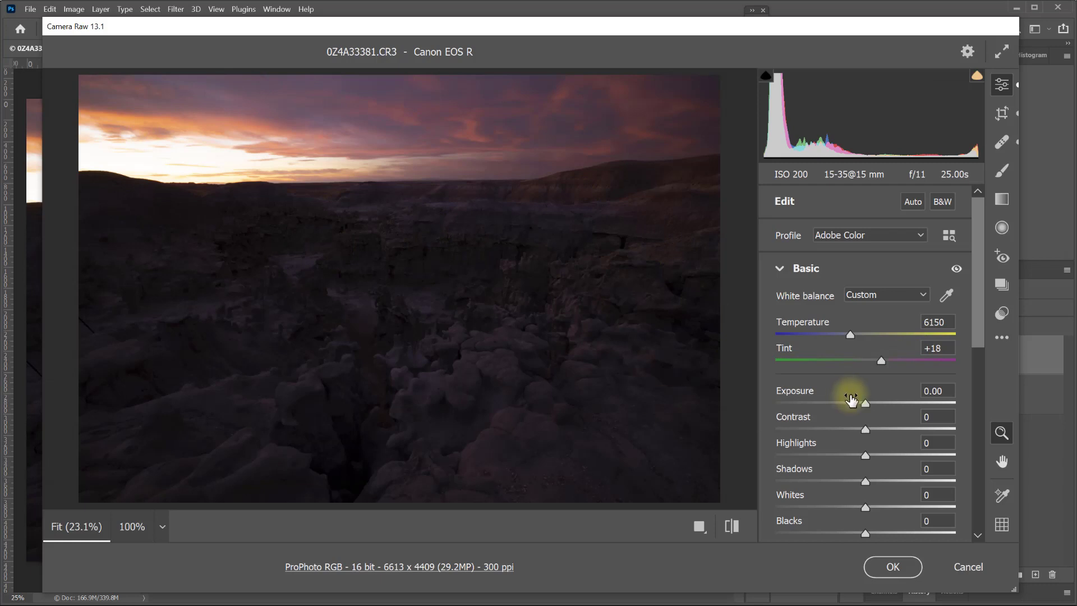
pyautogui.moveTo(867, 402); pyautogui.dragTo(857, 402)
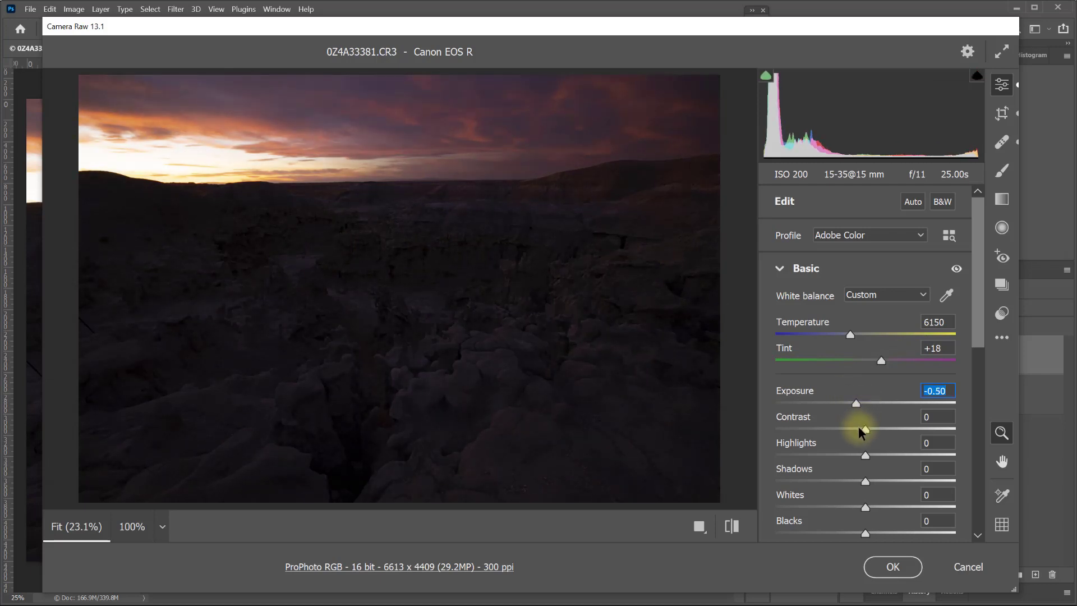
pyautogui.moveTo(863, 454); pyautogui.dragTo(835, 456)
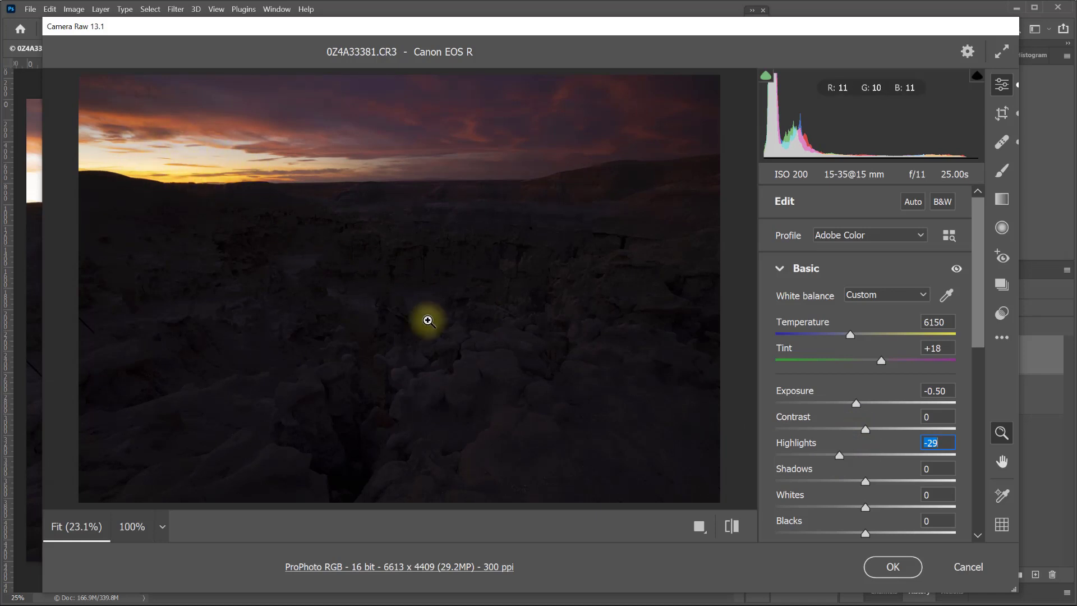
# Apply Shadows +54, Blacks +21, Contrast -15 and Highlights -37 to the copy, and compare both layers
pyautogui.moveTo(867, 481); pyautogui.dragTo(913, 473)
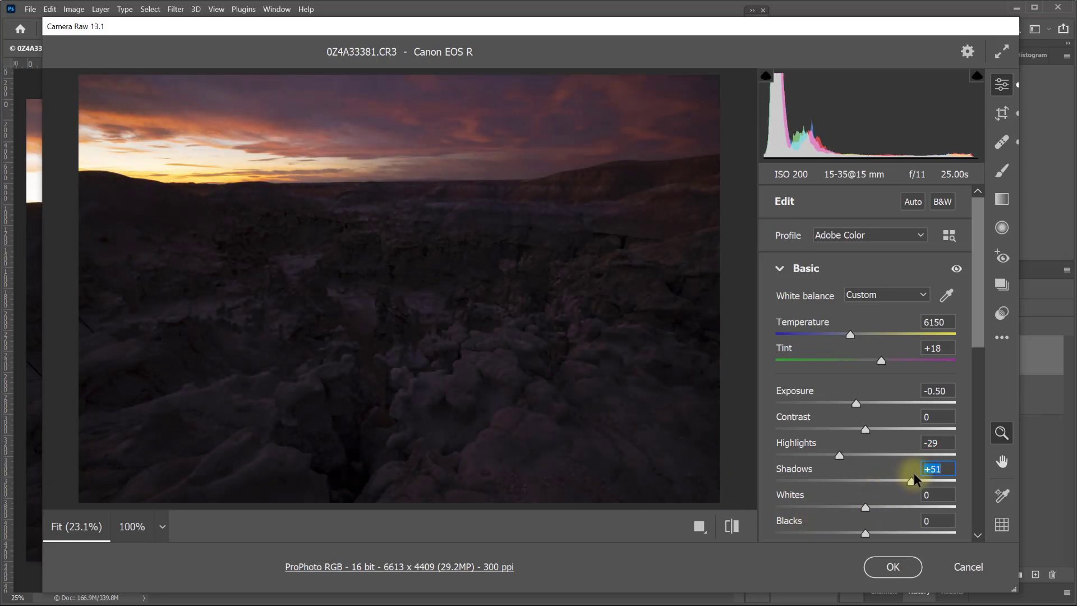
pyautogui.moveTo(863, 533); pyautogui.dragTo(883, 530)
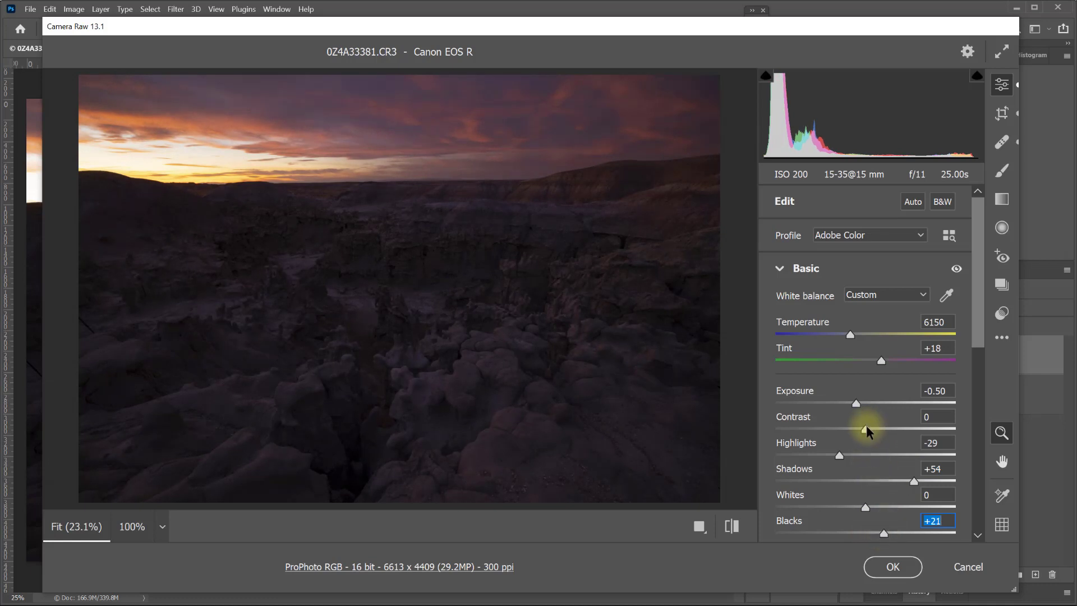
pyautogui.moveTo(866, 429); pyautogui.dragTo(853, 432)
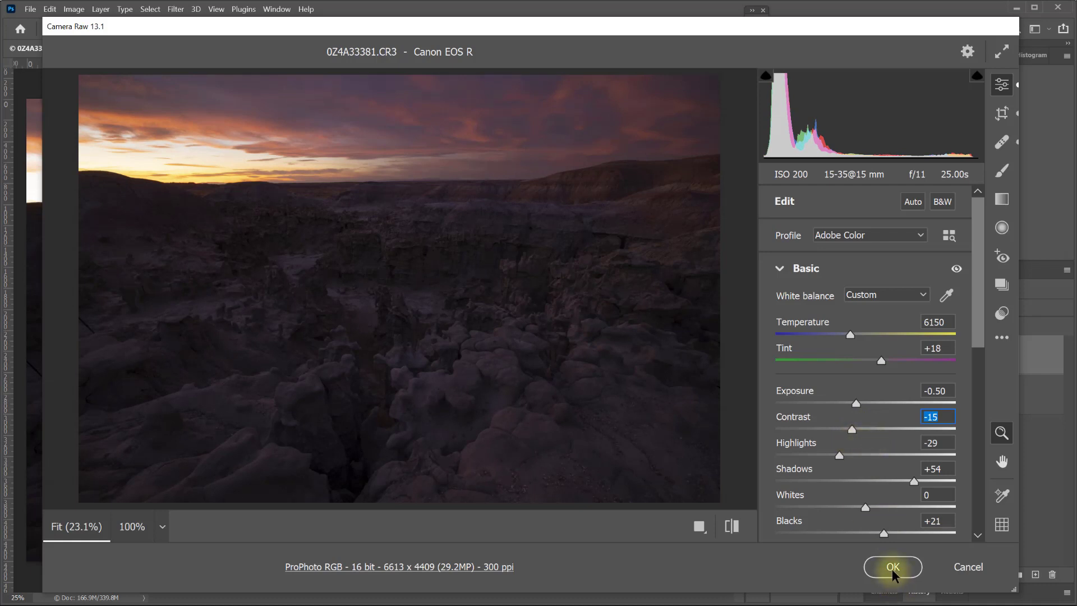
pyautogui.moveTo(843, 456); pyautogui.dragTo(836, 457)
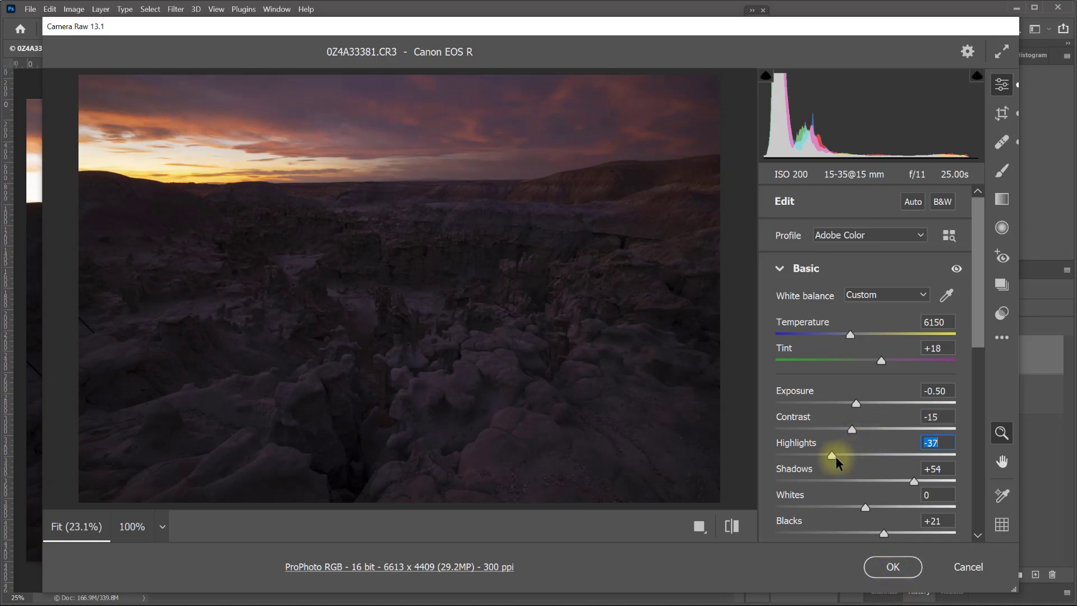
pyautogui.click(893, 567)
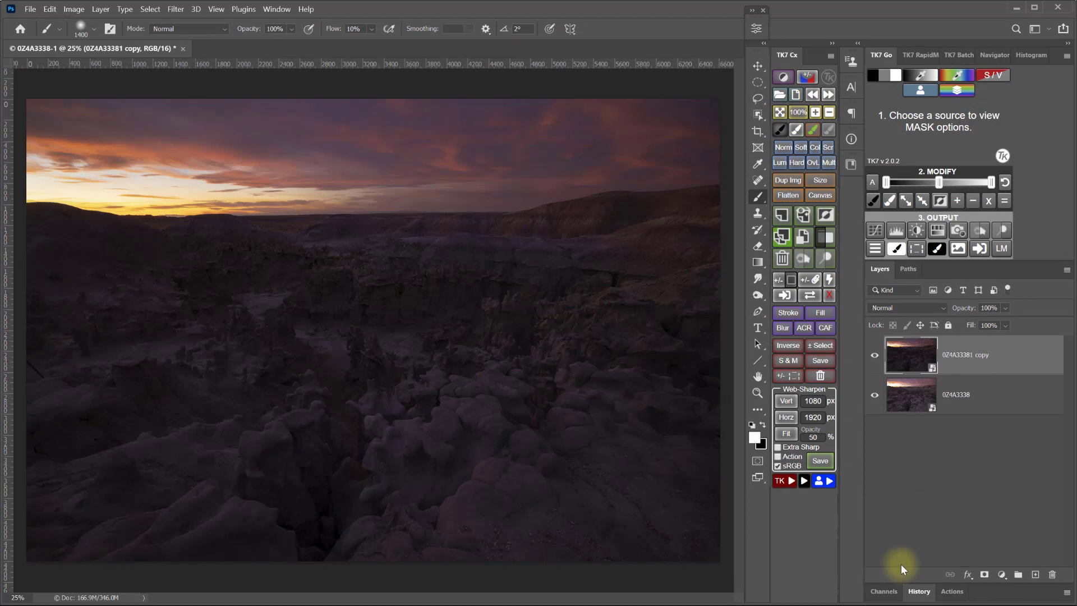
pyautogui.click(875, 359)
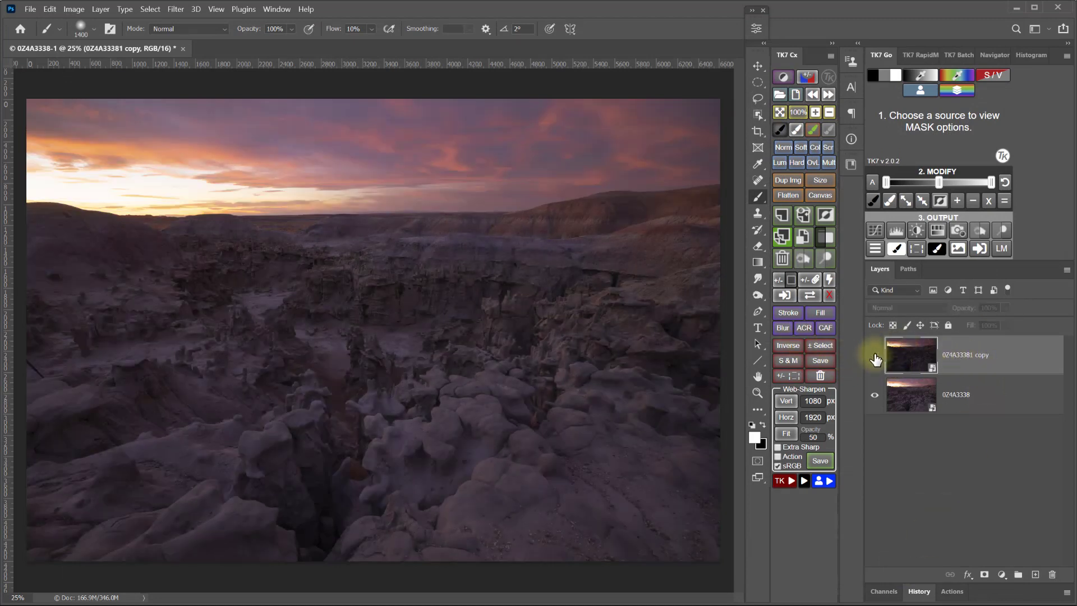
pyautogui.click(875, 359)
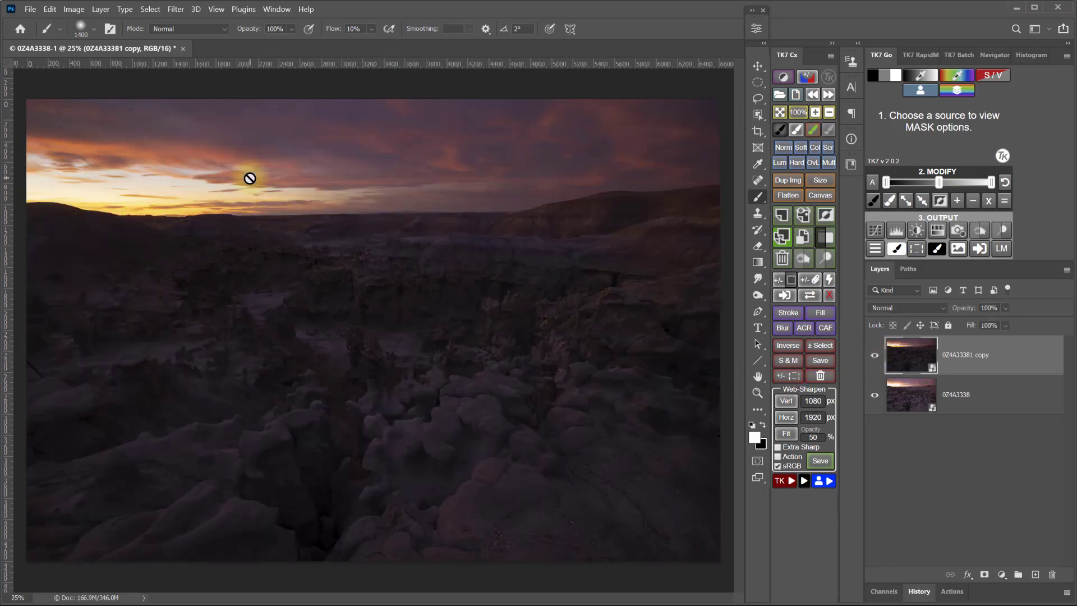
# Try to limit the dark copy layer to the sky with a Sky selection turned into a layer mask, and compare the blend
pyautogui.click(150, 10)
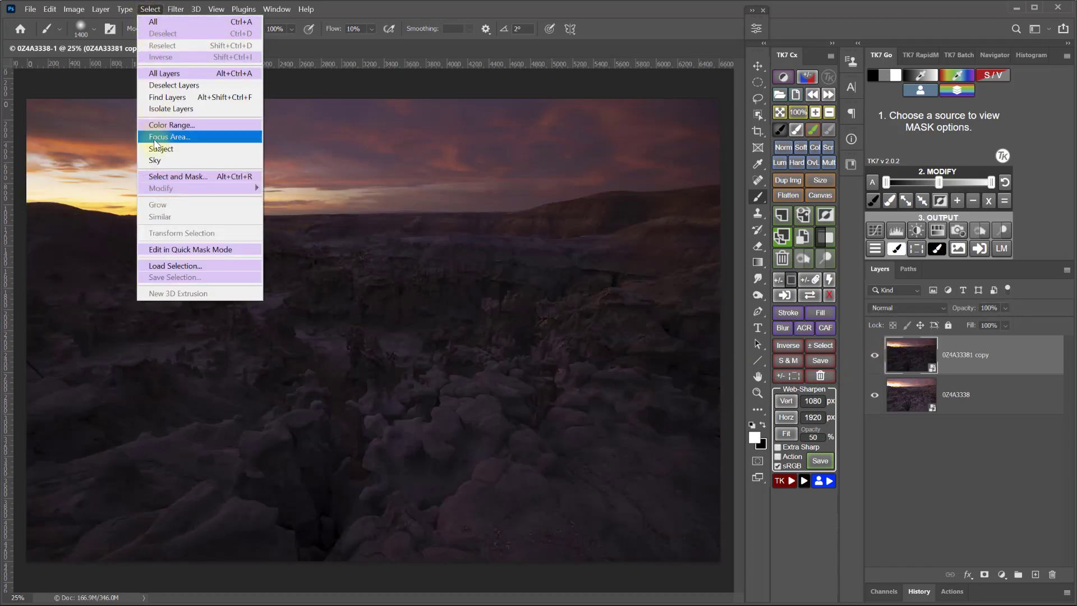
pyautogui.click(155, 162)
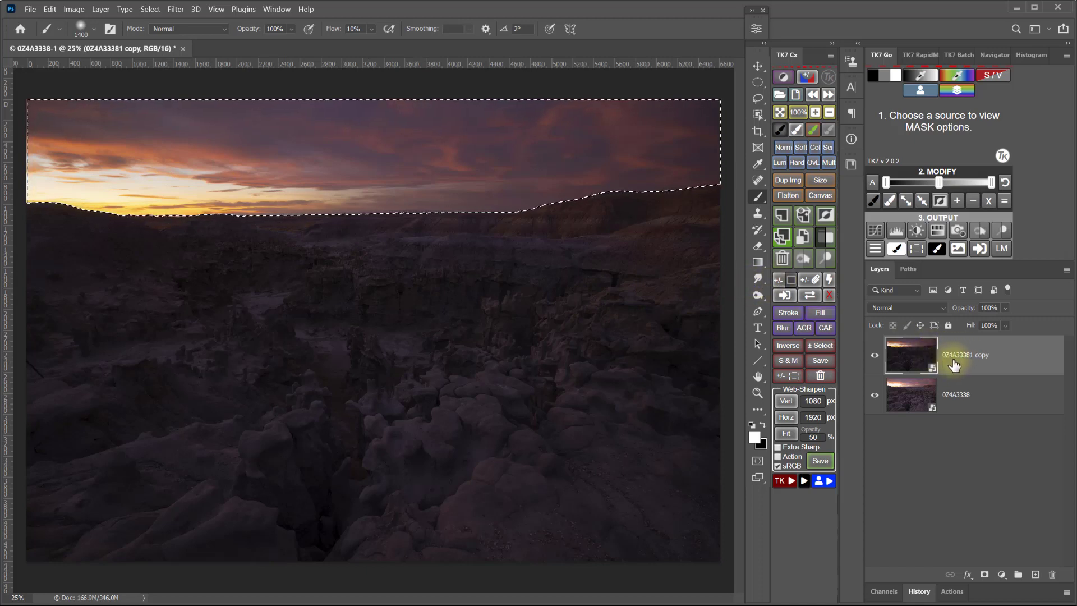
pyautogui.click(782, 284)
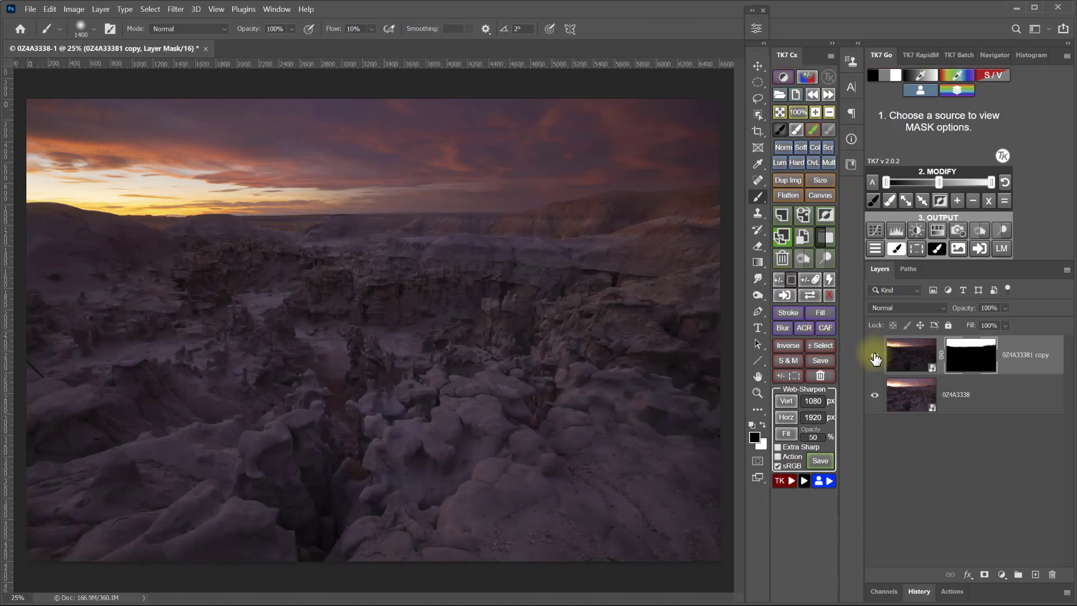
pyautogui.click(874, 355)
pyautogui.click(874, 356)
# Check the mask transition along the horizon and hills, and remove the layer mask from the dark copy layer
pyautogui.moveTo(688, 216)
pyautogui.mouseDown()
pyautogui.moveTo(697, 211)
pyautogui.moveTo(84, 231)
pyautogui.moveTo(676, 204)
pyautogui.moveTo(99, 237)
pyautogui.moveTo(84, 216)
pyautogui.moveTo(134, 180)
pyautogui.moveTo(517, 220)
pyautogui.mouseUp()
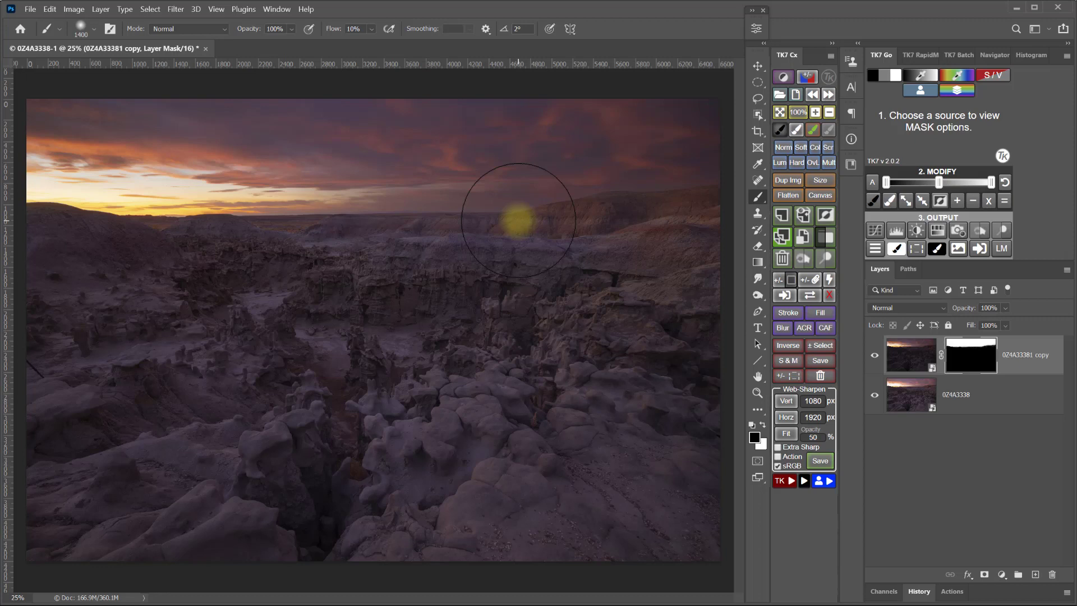
pyautogui.moveTo(517, 220); pyautogui.dragTo(637, 272)
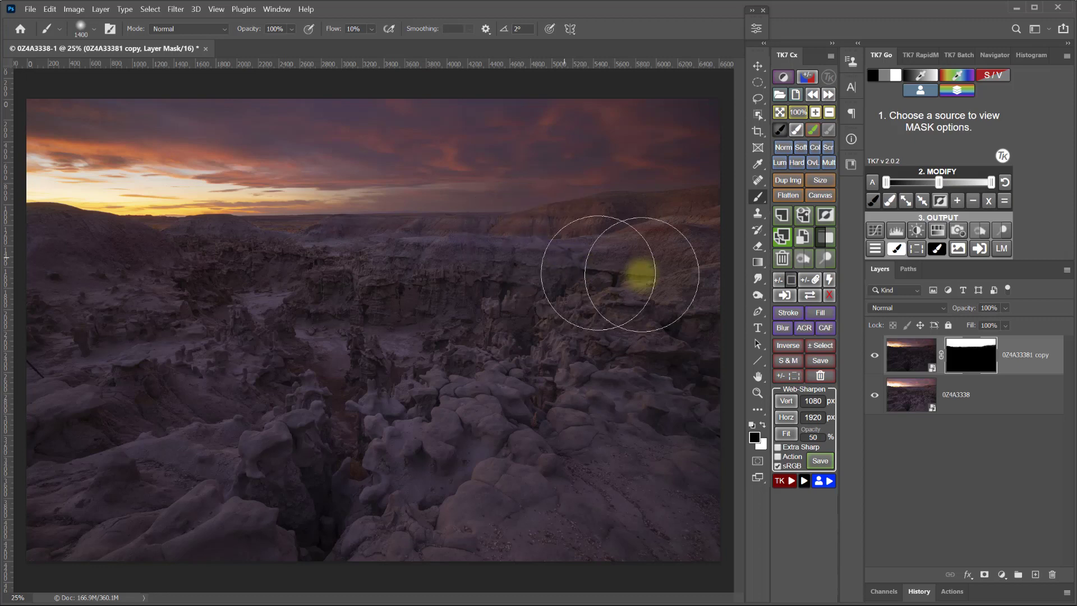
pyautogui.click(777, 281)
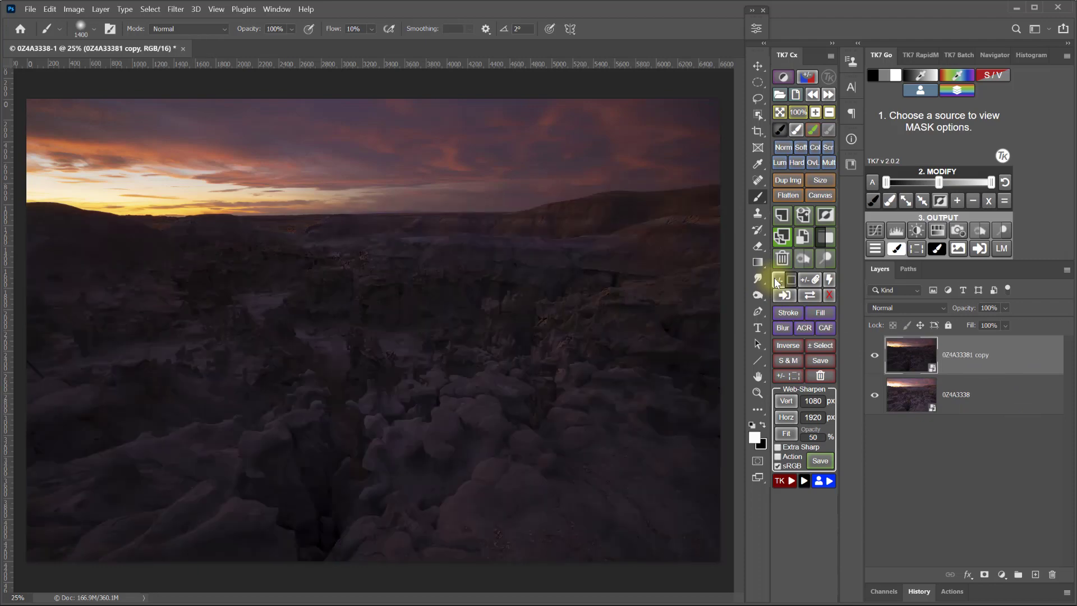
# Hide the dark copy layer, generate a Lights-1 luminosity mask from the original, and adjust its white point and midtones to separate sky from land
pyautogui.click(874, 355)
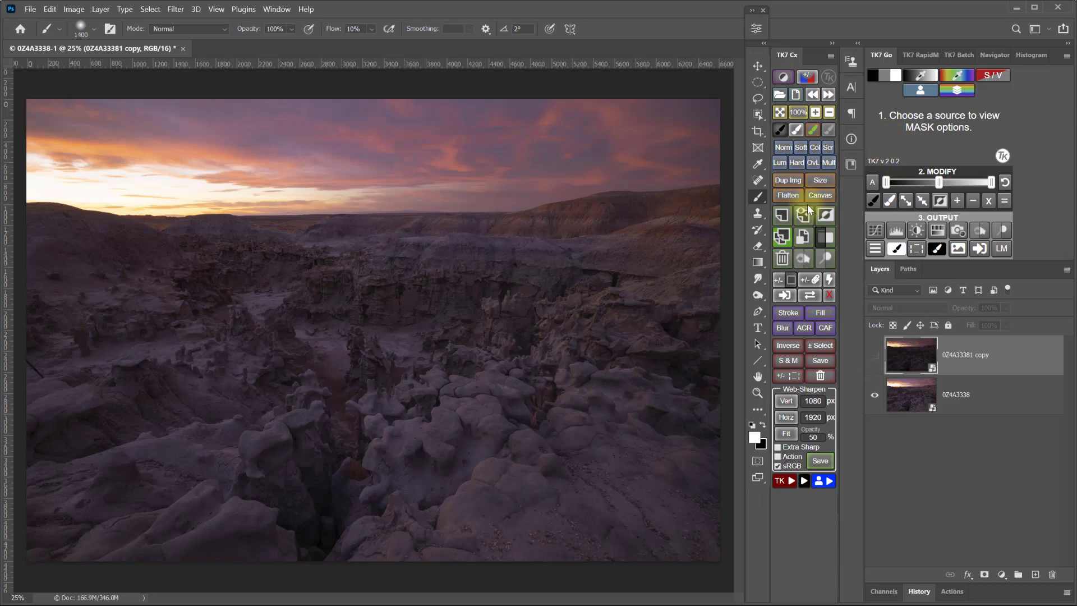
pyautogui.click(896, 78)
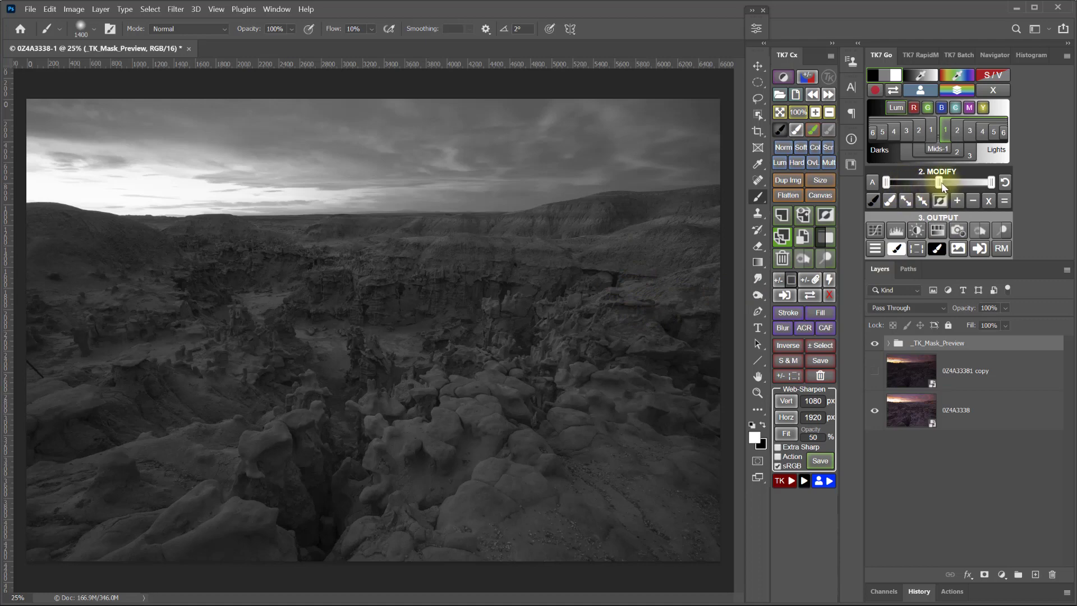
pyautogui.moveTo(941, 187); pyautogui.dragTo(949, 185)
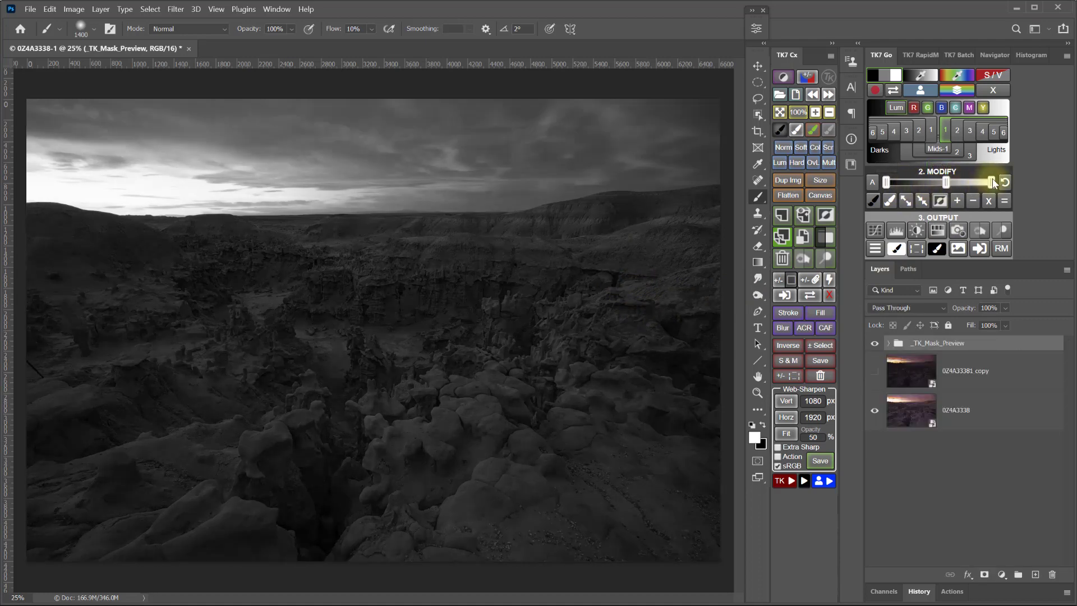
pyautogui.moveTo(991, 182); pyautogui.dragTo(977, 184)
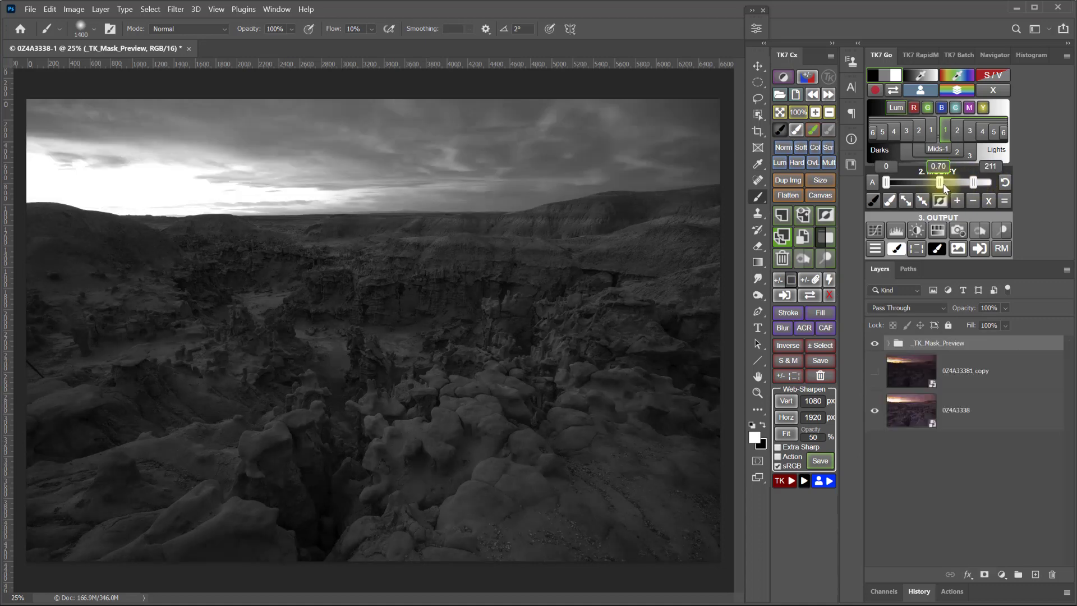
pyautogui.click(965, 184)
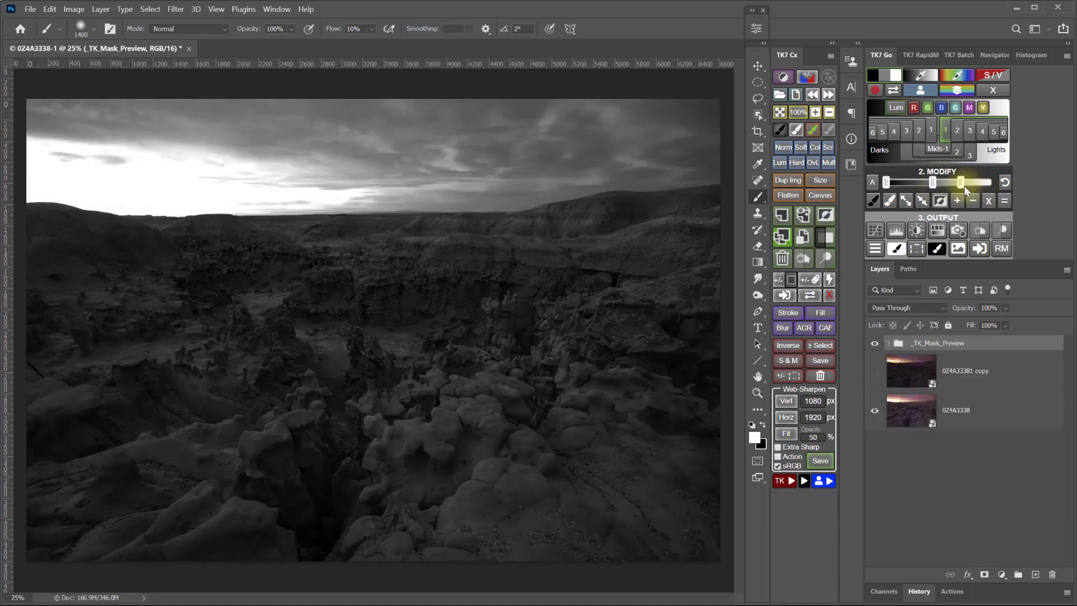
pyautogui.moveTo(965, 186); pyautogui.dragTo(959, 186)
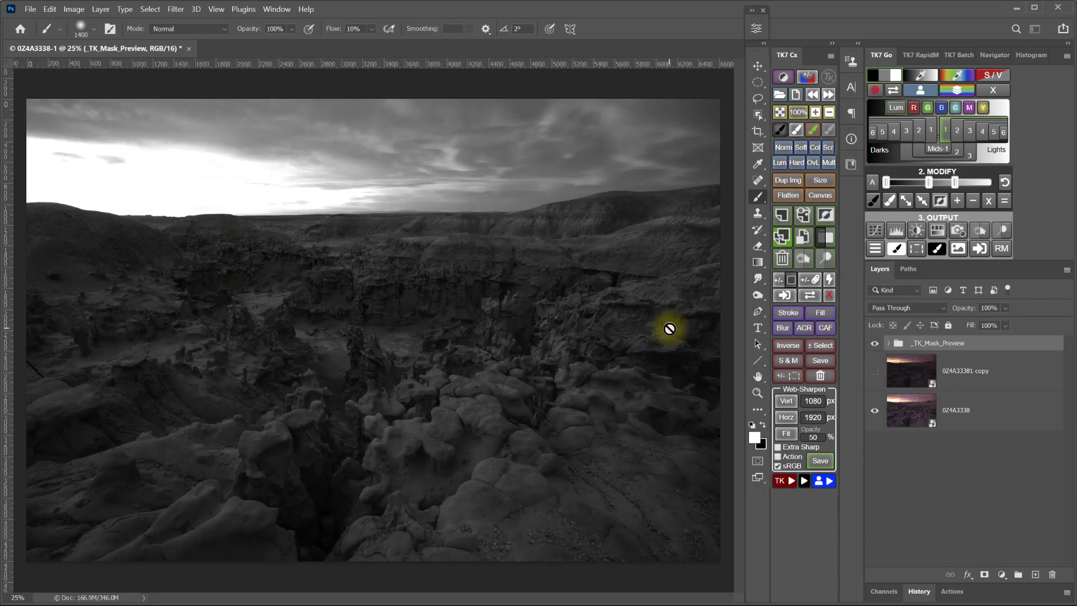
pyautogui.moveTo(930, 182)
pyautogui.mouseDown()
pyautogui.moveTo(948, 184)
pyautogui.moveTo(918, 188)
pyautogui.mouseUp()
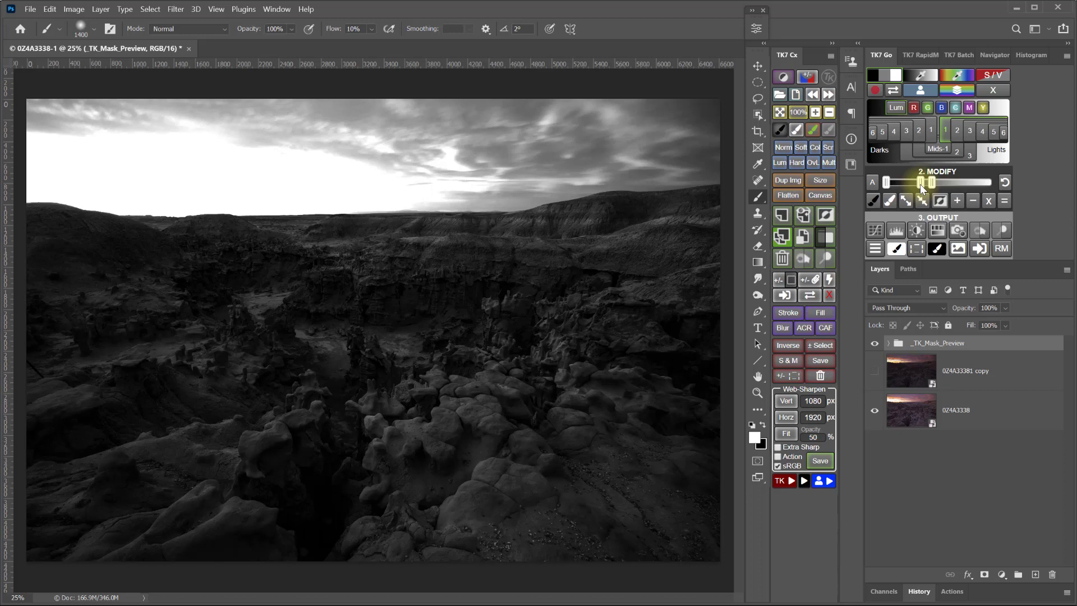
# Paint the foreground of the mask preview solid black with a 2100 px brush at 100% flow, up to just below the horizon hills
pyautogui.click(876, 205)
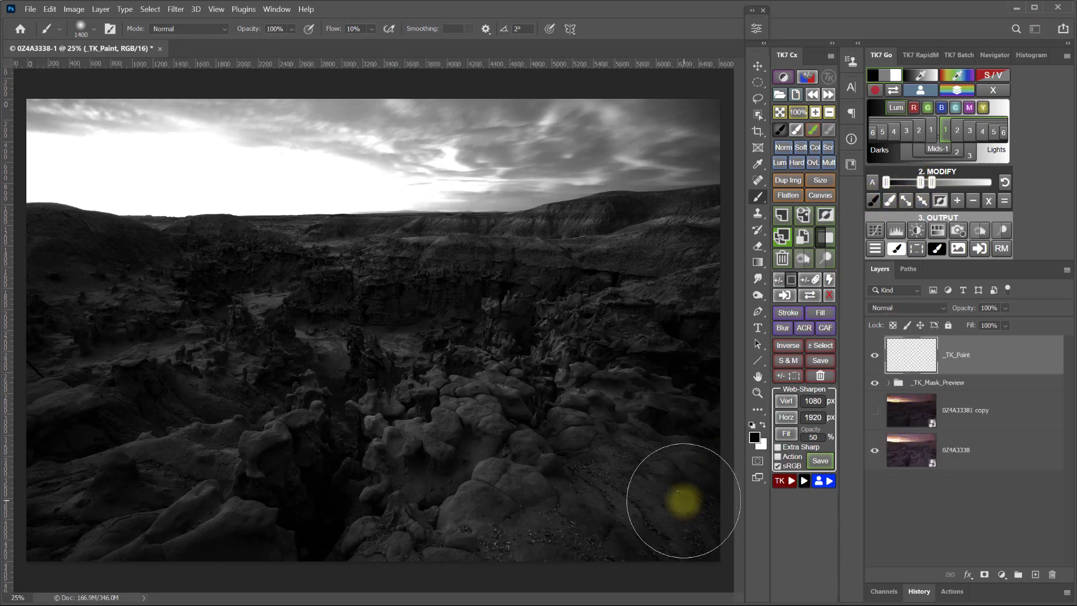
pyautogui.press(']')
pyautogui.press(']')
pyautogui.press(']')
pyautogui.press(']')
pyautogui.press(']')
pyautogui.press(']')
pyautogui.press(']')
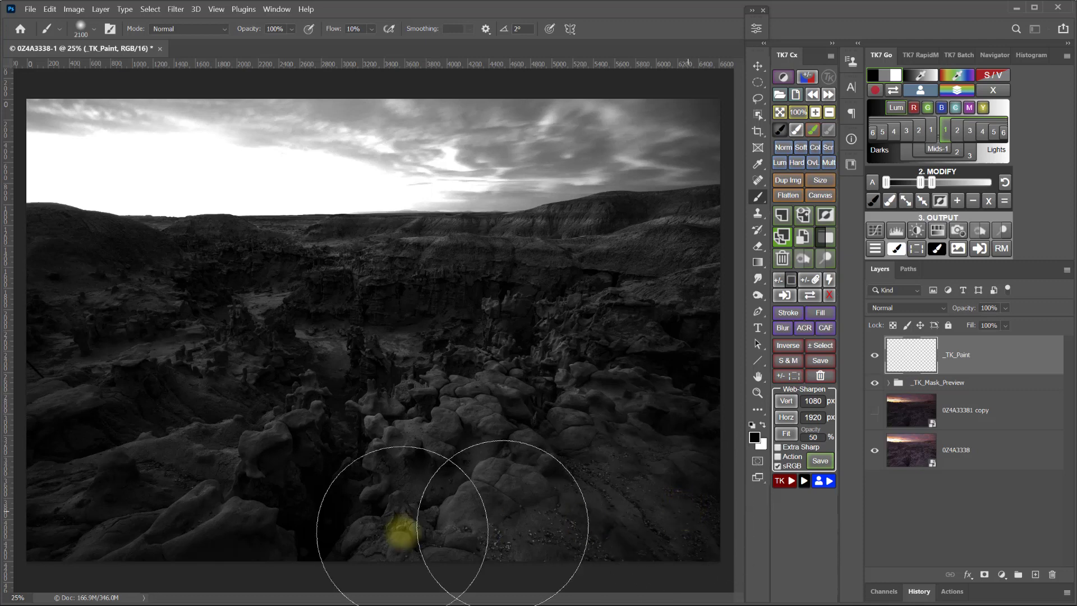
pyautogui.moveTo(167, 510)
pyautogui.mouseDown()
pyautogui.moveTo(699, 462)
pyautogui.moveTo(379, 493)
pyautogui.moveTo(48, 504)
pyautogui.moveTo(88, 519)
pyautogui.moveTo(437, 509)
pyautogui.moveTo(726, 468)
pyautogui.moveTo(424, 506)
pyautogui.moveTo(89, 479)
pyautogui.moveTo(135, 451)
pyautogui.moveTo(721, 385)
pyautogui.moveTo(369, 406)
pyautogui.moveTo(119, 383)
pyautogui.moveTo(28, 357)
pyautogui.moveTo(367, 370)
pyautogui.moveTo(702, 325)
pyautogui.moveTo(595, 348)
pyautogui.moveTo(322, 349)
pyautogui.moveTo(126, 390)
pyautogui.moveTo(87, 499)
pyautogui.moveTo(334, 543)
pyautogui.mouseUp()
pyautogui.hotkey('shift', '0')
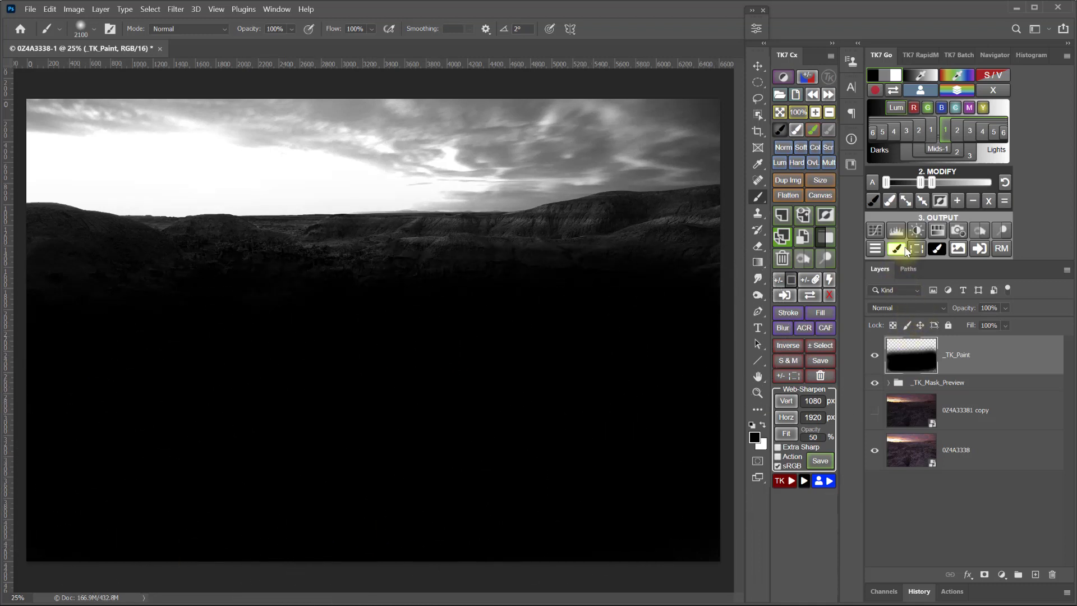
# Paint the upper sky of the mask preview white with a 1200 px brush
pyautogui.click(891, 202)
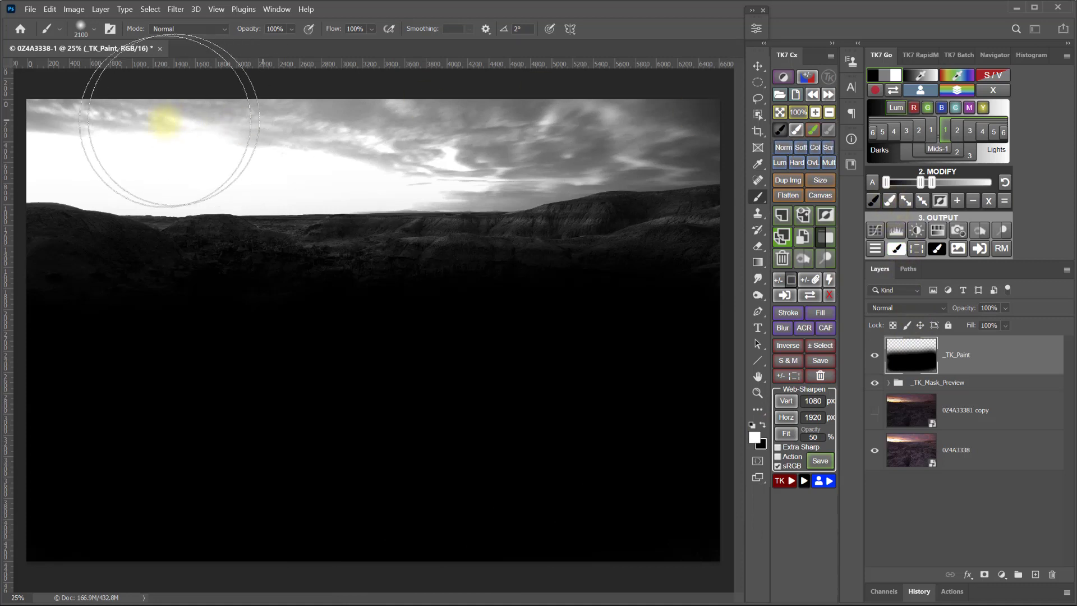
pyautogui.press('[')
pyautogui.press('[')
pyautogui.press('[')
pyautogui.press('[')
pyautogui.press('[')
pyautogui.press('[')
pyautogui.press('[')
pyautogui.press('[')
pyautogui.press('[')
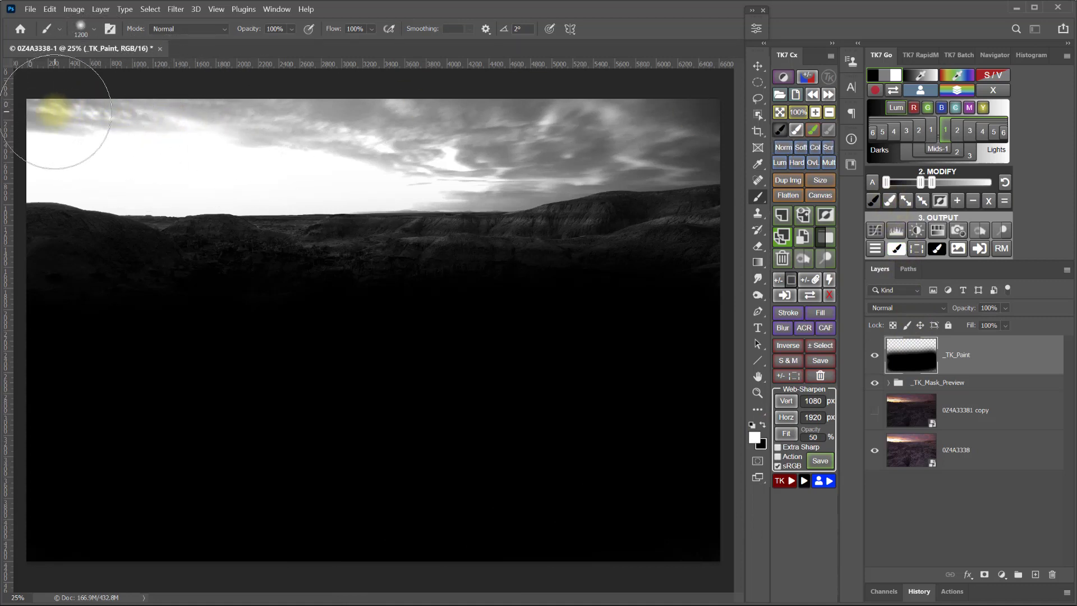
pyautogui.moveTo(67, 125)
pyautogui.mouseDown()
pyautogui.moveTo(641, 110)
pyautogui.moveTo(721, 98)
pyautogui.moveTo(237, 128)
pyautogui.moveTo(552, 109)
pyautogui.moveTo(422, 132)
pyautogui.moveTo(691, 106)
pyautogui.moveTo(402, 138)
pyautogui.moveTo(415, 141)
pyautogui.moveTo(729, 115)
pyautogui.mouseUp()
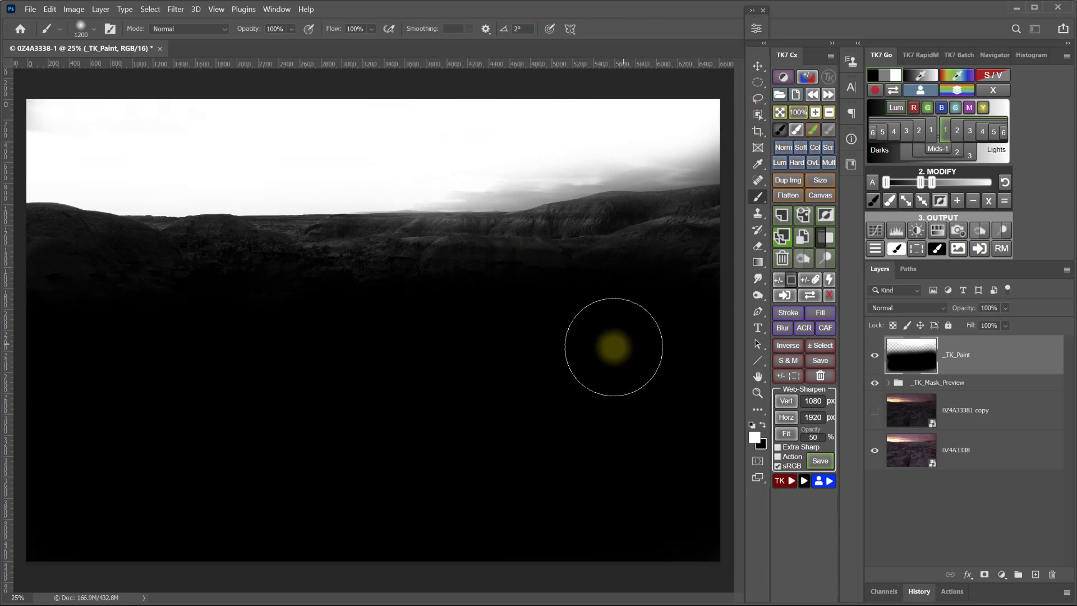
# Lower the luminosity mask's white point to 92 and fine-tune its midtones to brighten the remaining grey sky
pyautogui.moveTo(931, 185)
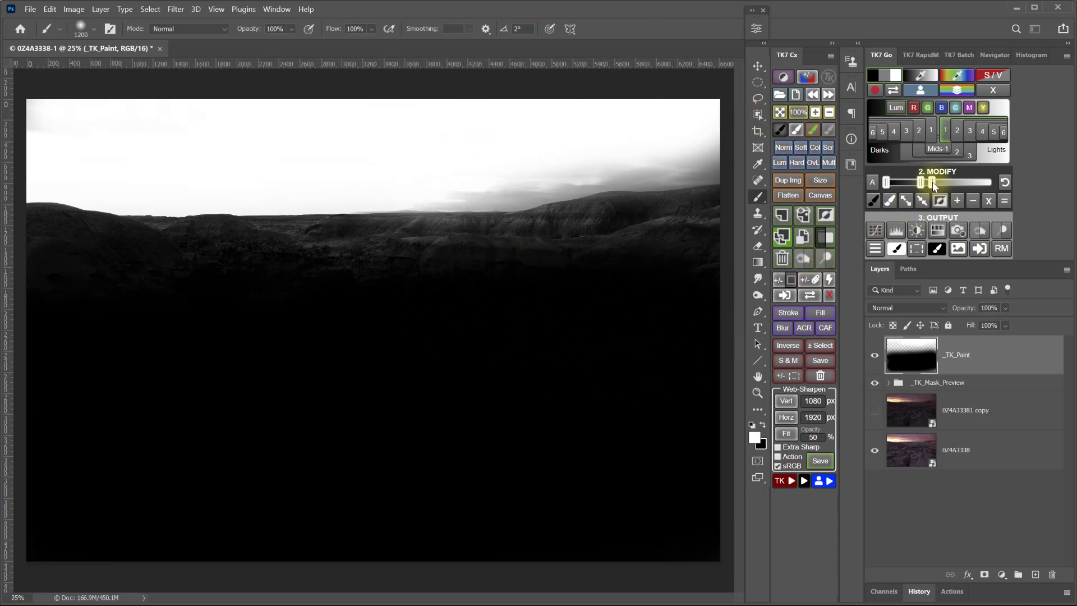
pyautogui.moveTo(932, 186); pyautogui.dragTo(925, 181)
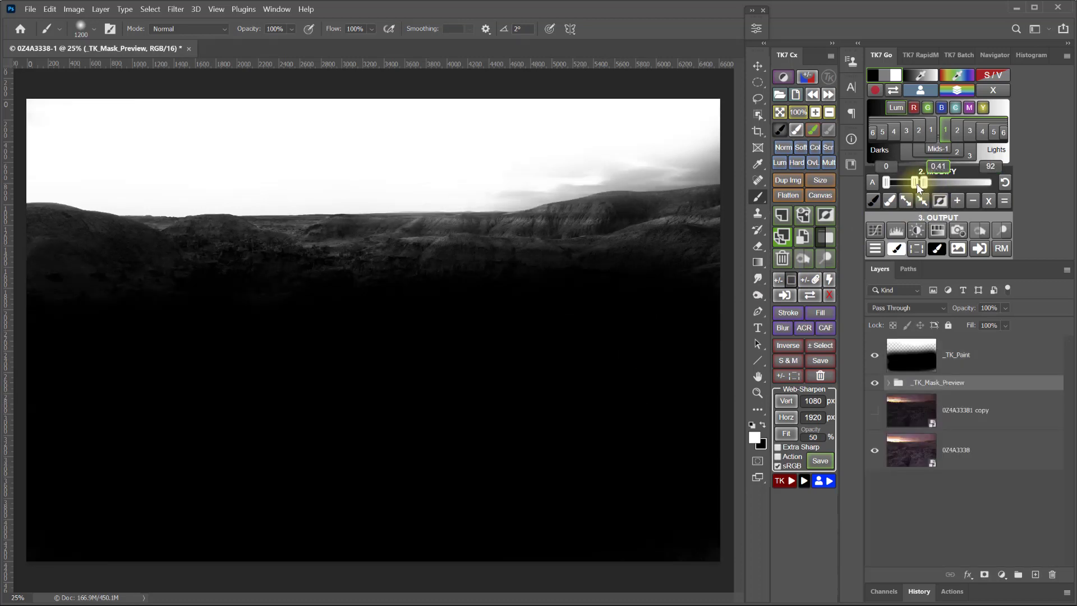
pyautogui.click(919, 188)
pyautogui.moveTo(918, 189); pyautogui.dragTo(921, 188)
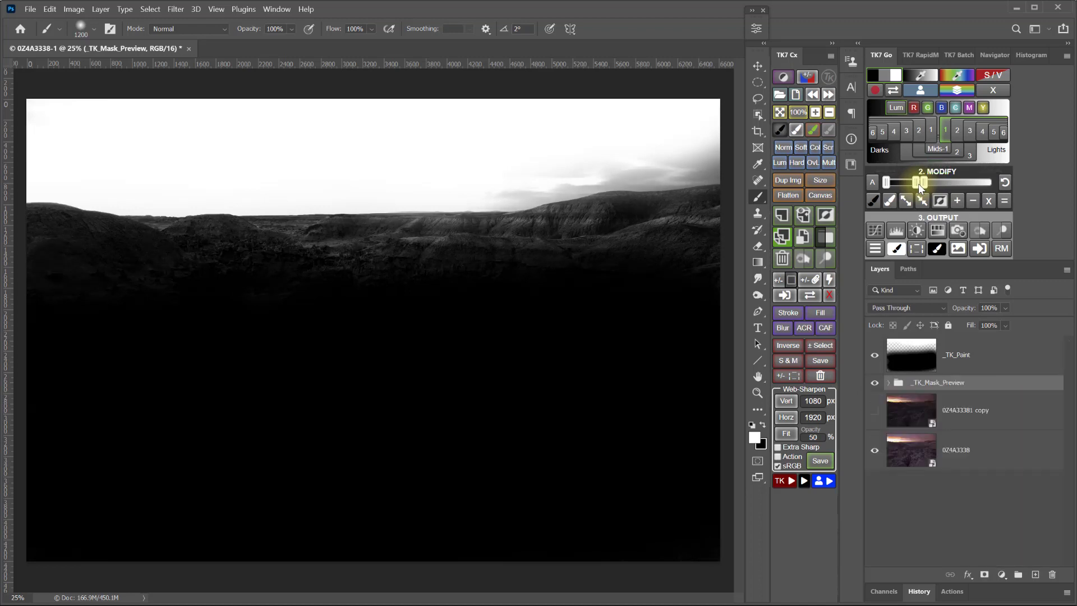
# Convert the preview to a Rapid Mask and apply a contrast S-curve with points at input 166, output 206 and input 73, output 71
pyautogui.click(1002, 250)
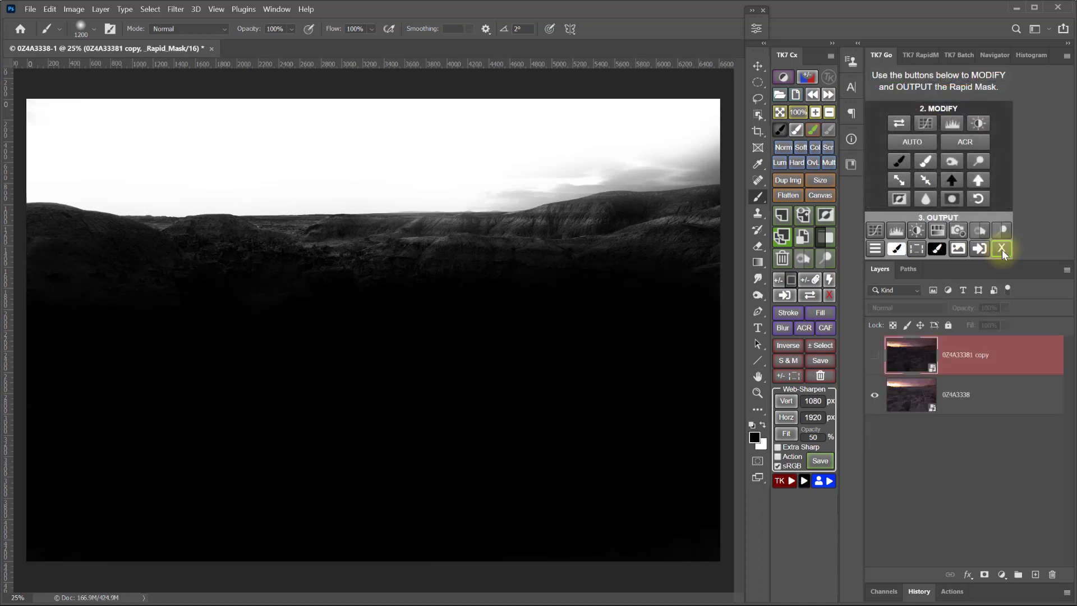
pyautogui.click(925, 125)
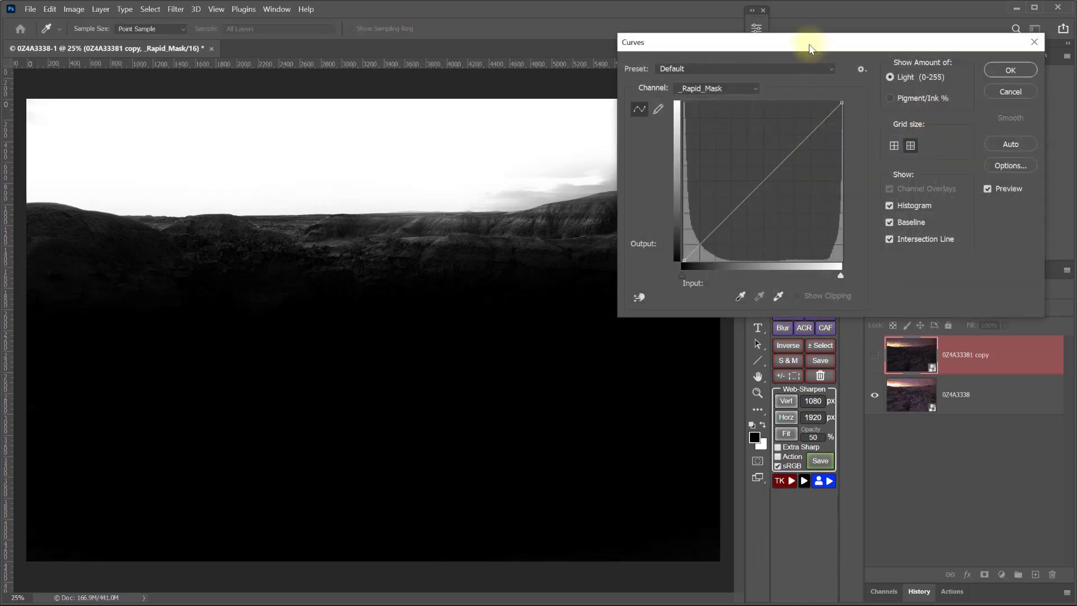
pyautogui.moveTo(809, 43); pyautogui.dragTo(814, 229)
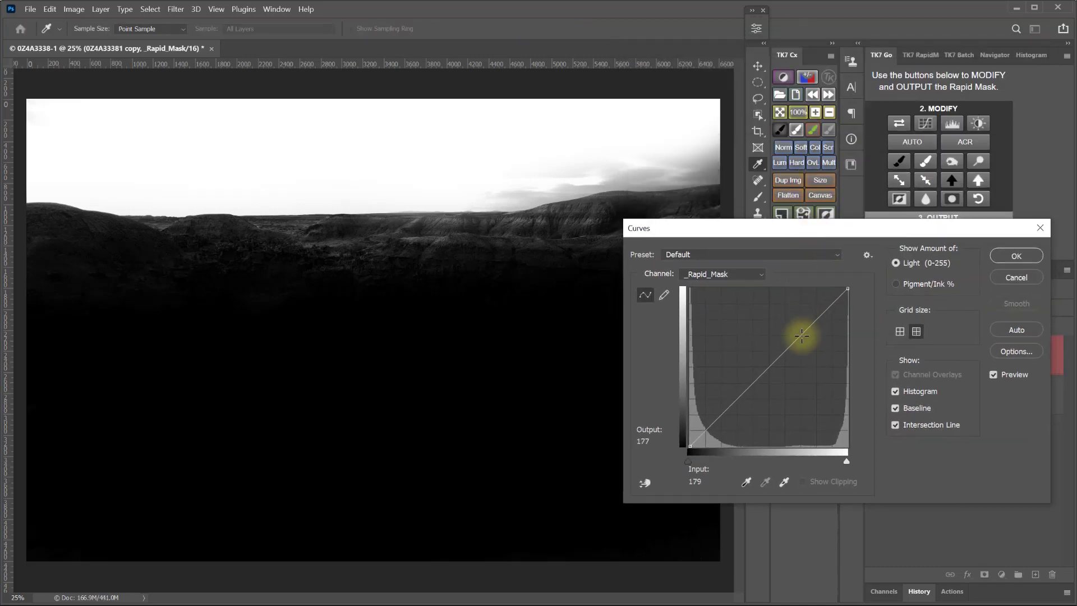
pyautogui.moveTo(802, 335); pyautogui.dragTo(792, 318)
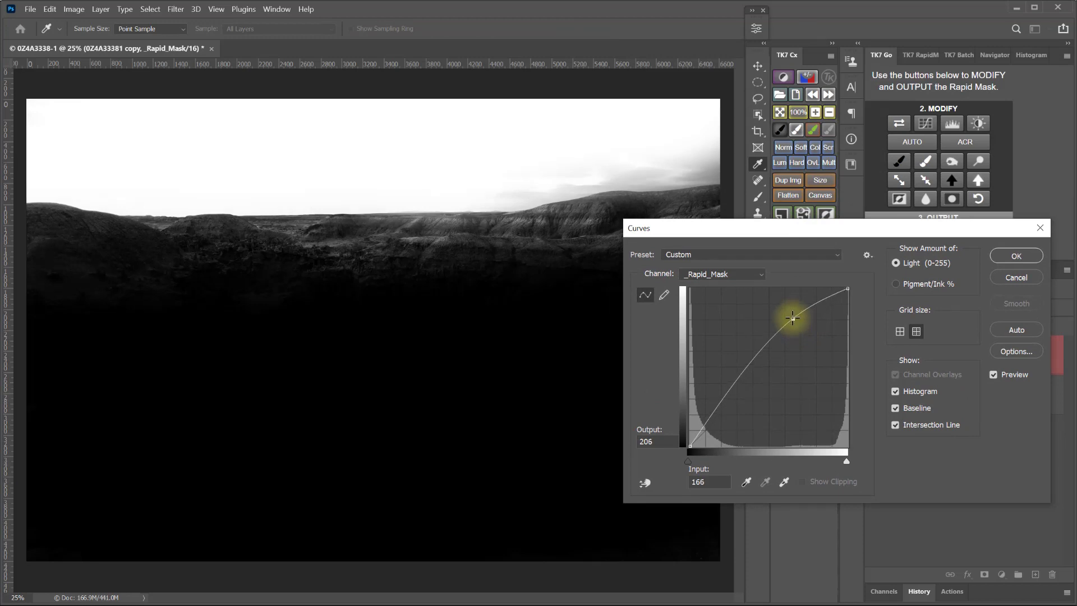
pyautogui.moveTo(729, 390); pyautogui.dragTo(735, 402)
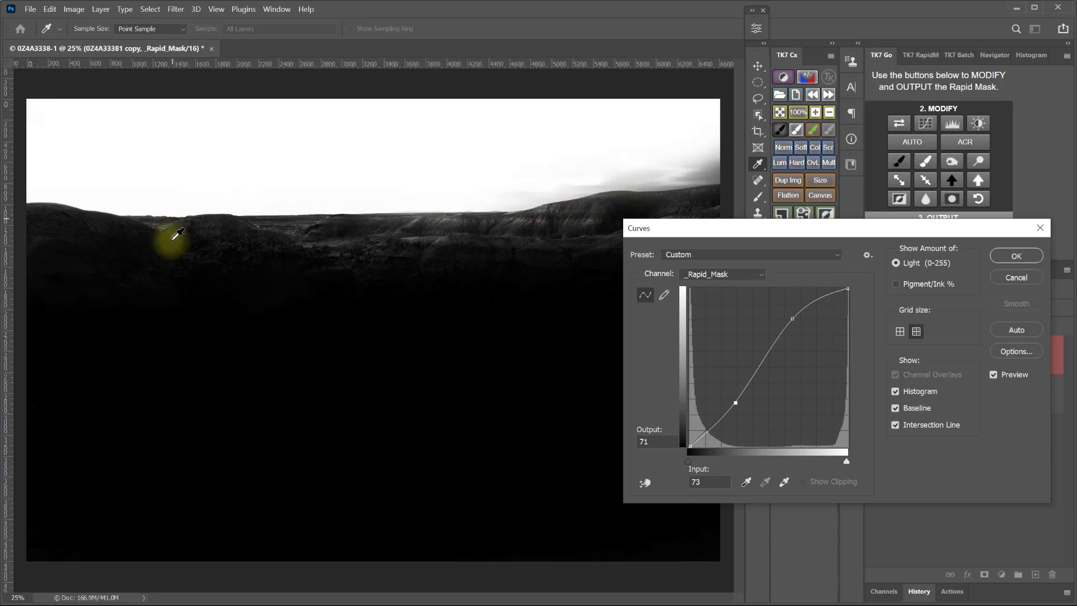
pyautogui.click(1018, 258)
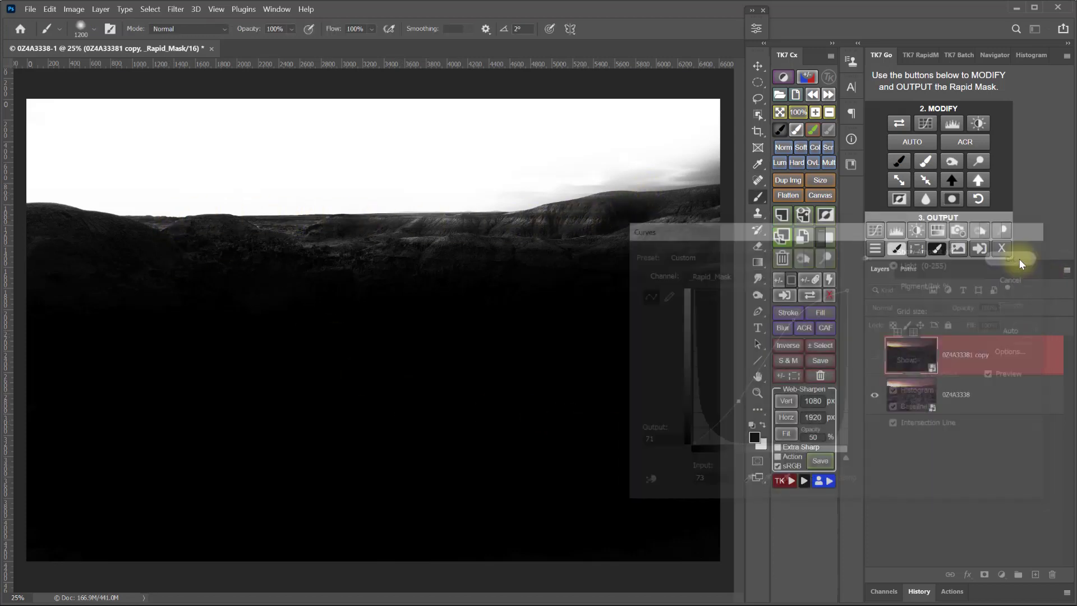
# Dodge the Rapid Mask's highlights at 50% exposure over the grey sky above the right-hand hills, using large and small brush sizes
pyautogui.click(980, 163)
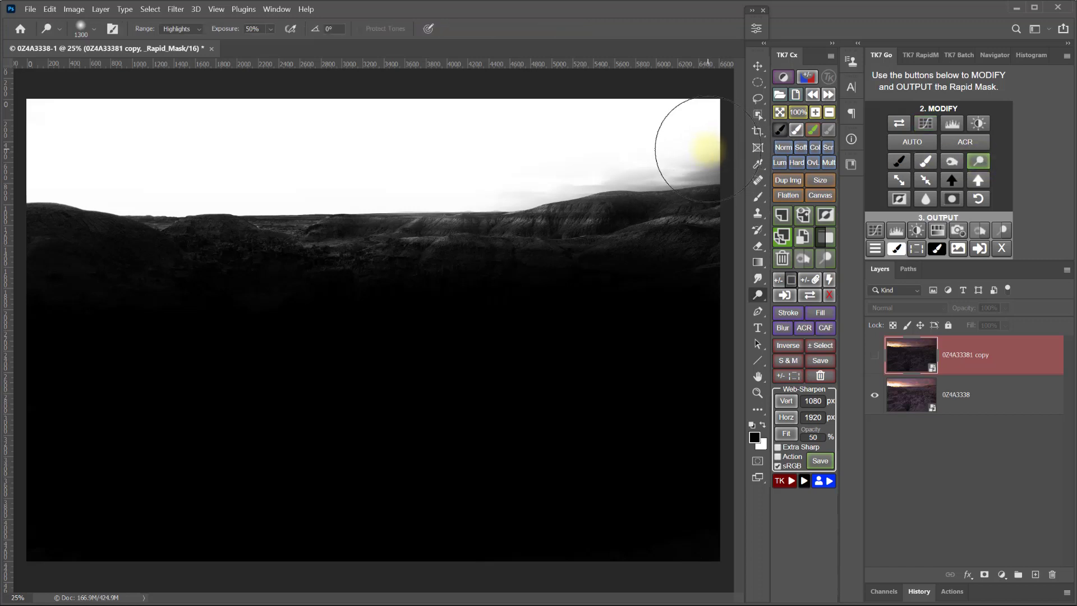
pyautogui.moveTo(706, 152)
pyautogui.mouseDown()
pyautogui.moveTo(698, 145)
pyautogui.moveTo(688, 149)
pyautogui.moveTo(701, 159)
pyautogui.moveTo(667, 159)
pyautogui.mouseUp()
pyautogui.moveTo(628, 166)
pyautogui.mouseDown()
pyautogui.moveTo(542, 173)
pyautogui.moveTo(698, 169)
pyautogui.moveTo(698, 156)
pyautogui.moveTo(662, 182)
pyautogui.moveTo(716, 173)
pyautogui.mouseUp()
pyautogui.press('[')
pyautogui.press('[')
pyautogui.press('[')
pyautogui.press('[')
pyautogui.press('[')
pyautogui.press('[')
pyautogui.press('[')
pyautogui.press('[')
pyautogui.press('[')
pyautogui.press('[')
pyautogui.press('[')
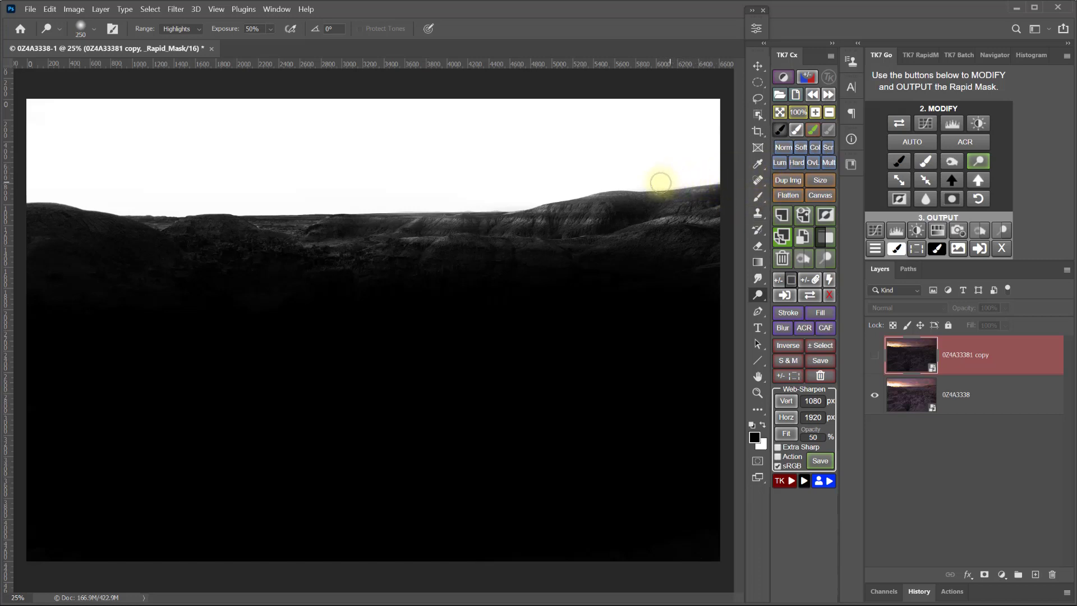
pyautogui.press(']')
pyautogui.press(']')
pyautogui.press(']')
pyautogui.press(']')
pyautogui.press(']')
pyautogui.press(']')
pyautogui.press(']')
pyautogui.press(']')
pyautogui.press(']')
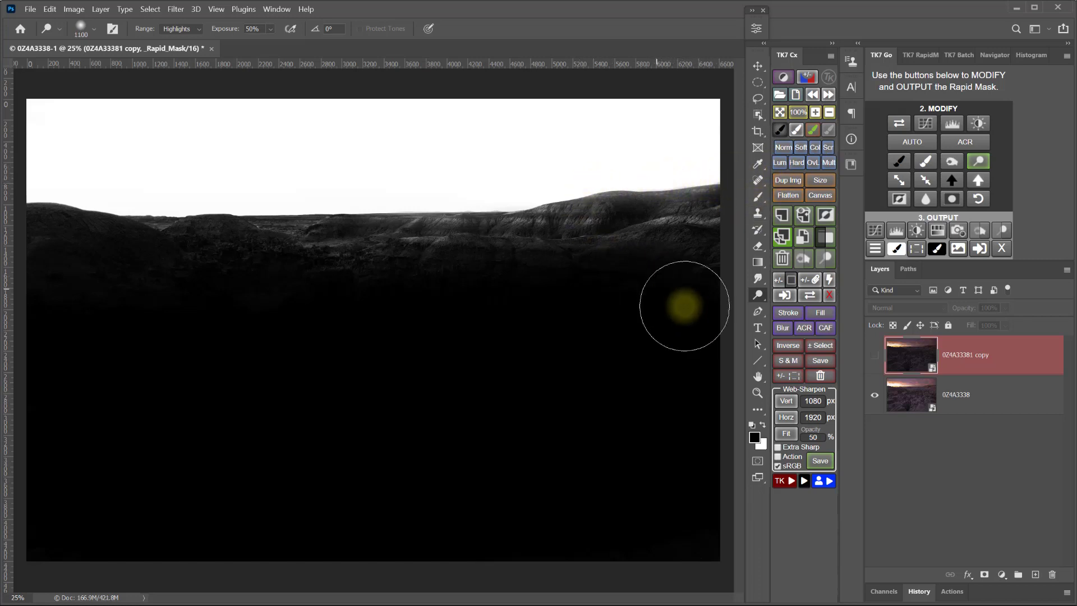
# Apply the Rapid Mask as the dark copy's layer mask, exit mask mode, and compare the blend with the copy shown and hidden
pyautogui.click(984, 251)
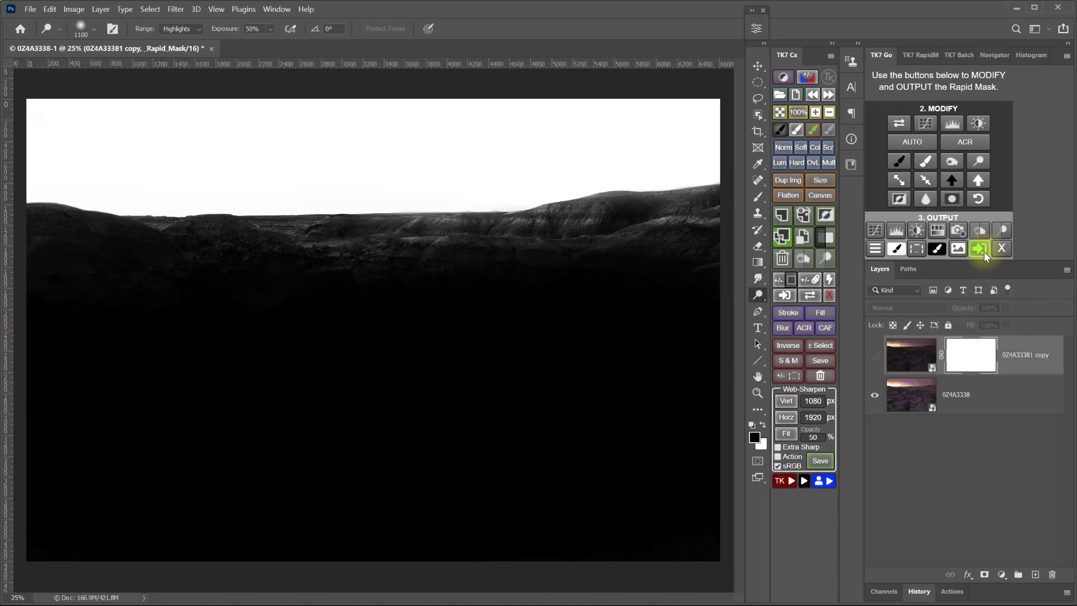
pyautogui.click(874, 357)
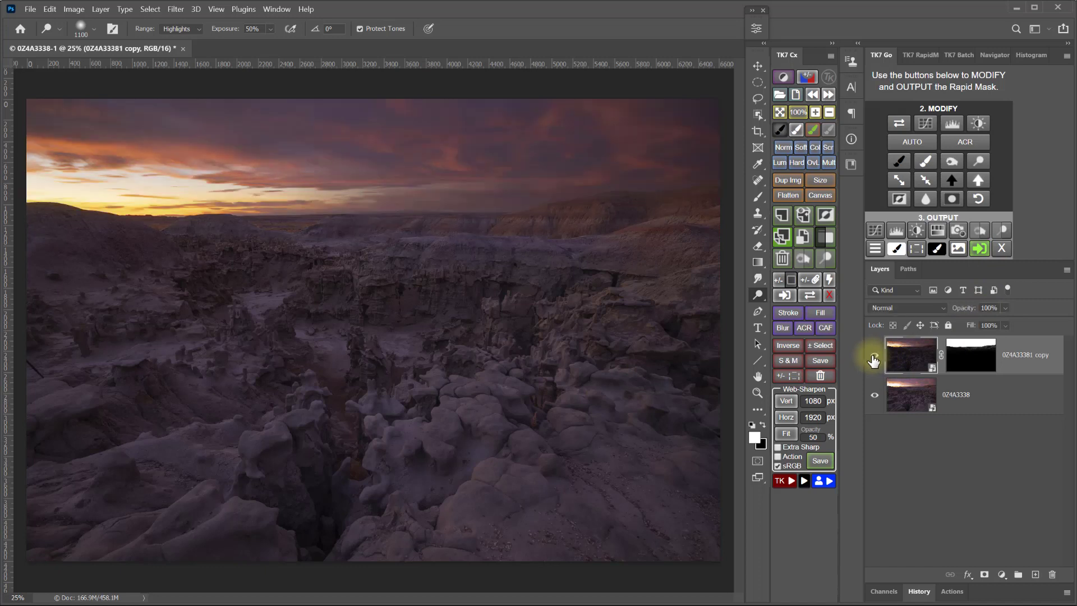
pyautogui.click(1000, 249)
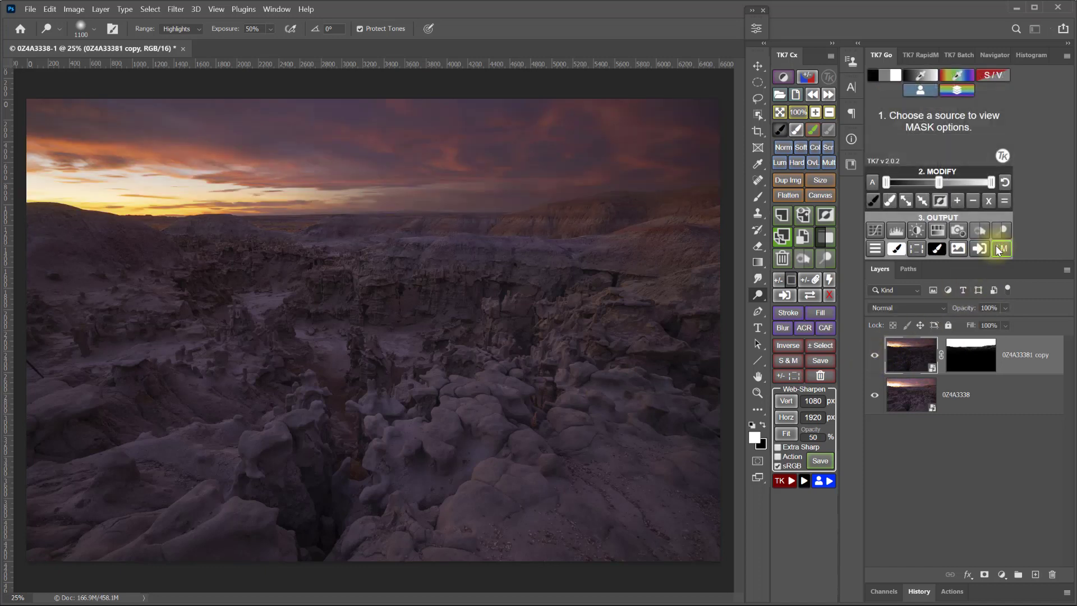
pyautogui.click(874, 356)
pyautogui.click(874, 357)
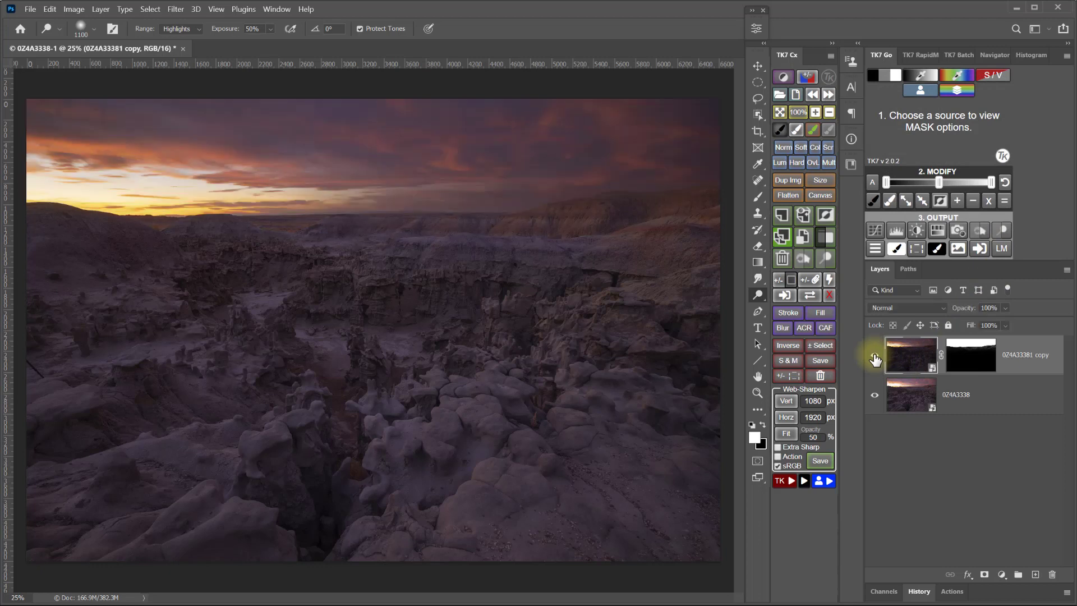
pyautogui.click(874, 357)
pyautogui.click(874, 357)
# Paint white on the copy's layer mask along the horizon and distant hills with a 1500 px brush at 10% flow
pyautogui.click(969, 354)
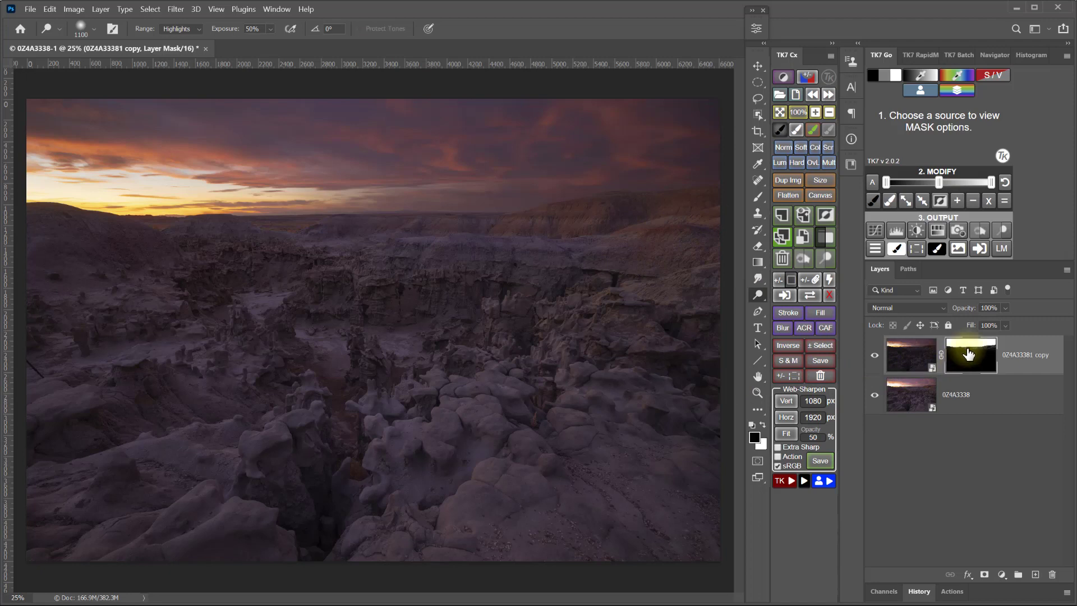
pyautogui.click(794, 133)
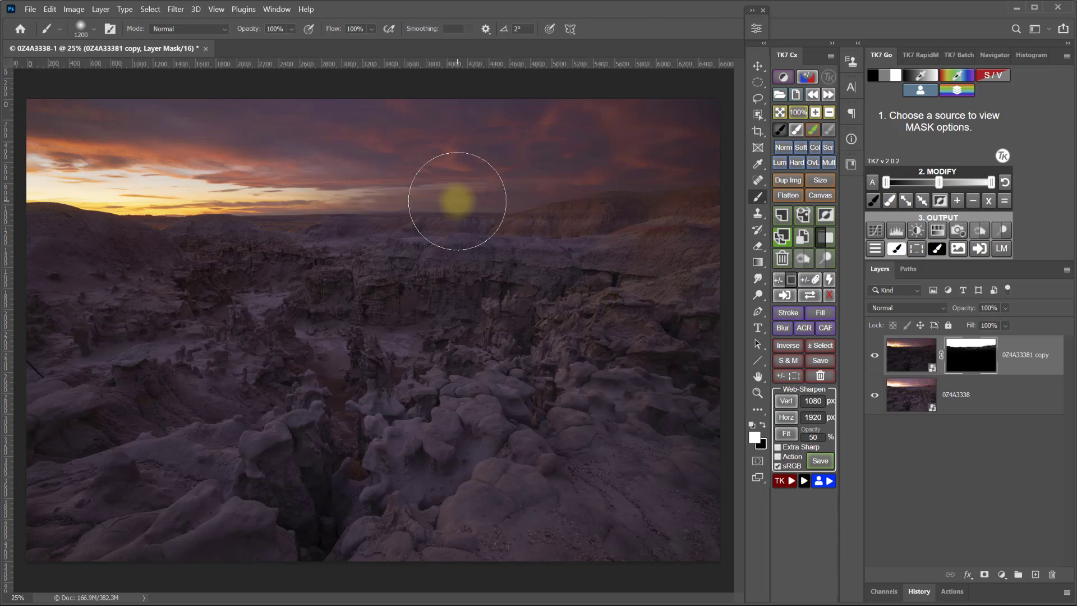
pyautogui.hotkey('shift', '1')
pyautogui.press(']')
pyautogui.press(']')
pyautogui.press(']')
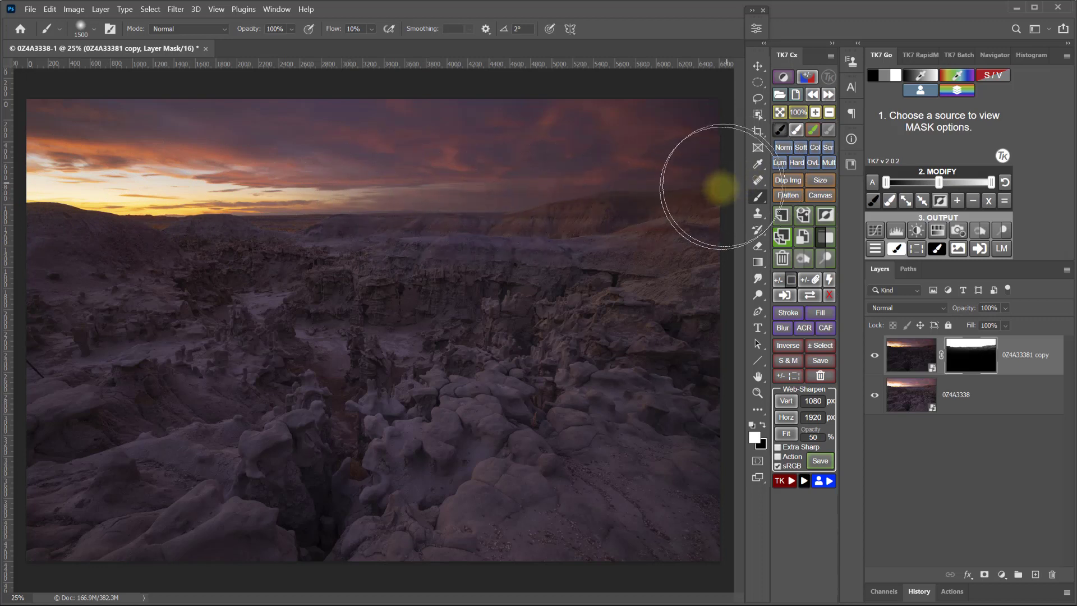
pyautogui.moveTo(591, 202); pyautogui.dragTo(36, 224)
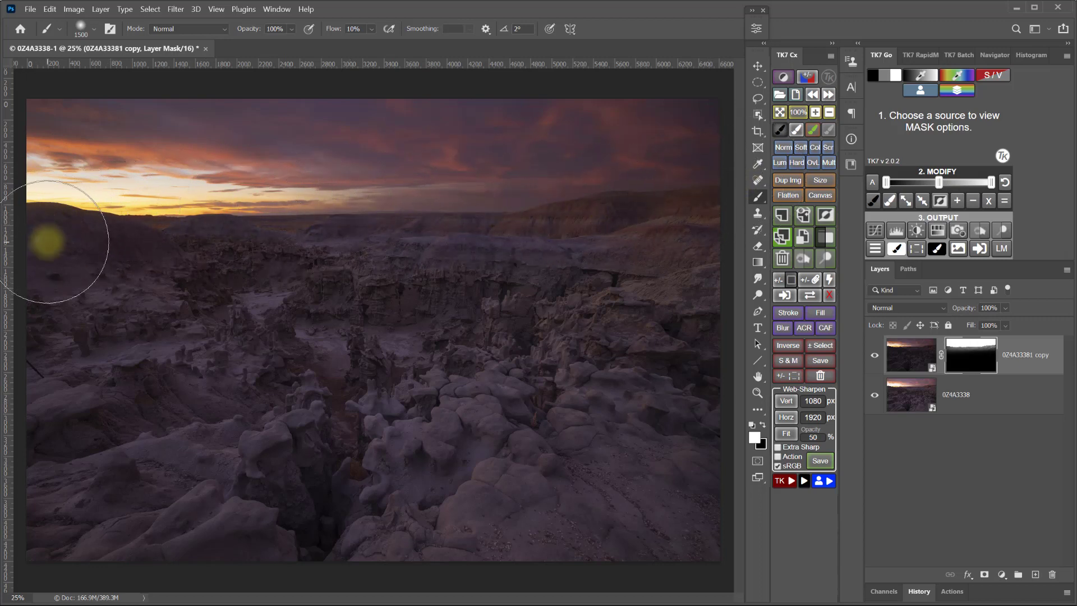
# Paint black on the copy's layer mask across the canyon below the horizon and compare the blend with the copy hidden and shown
pyautogui.press('x')
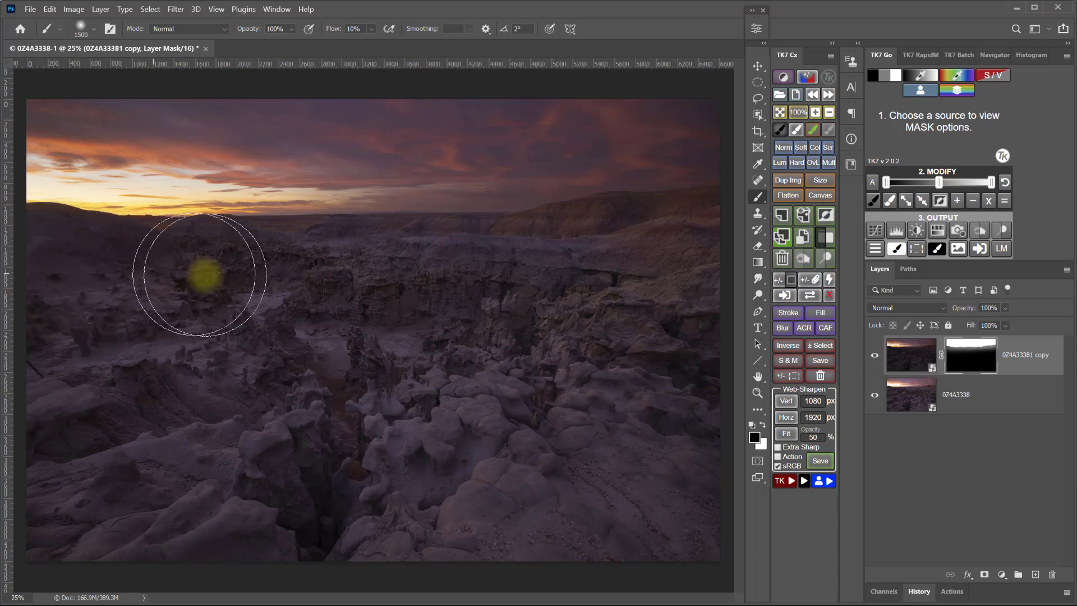
pyautogui.moveTo(199, 275)
pyautogui.mouseDown()
pyautogui.moveTo(600, 274)
pyautogui.moveTo(724, 258)
pyautogui.moveTo(631, 270)
pyautogui.moveTo(546, 298)
pyautogui.moveTo(681, 260)
pyautogui.moveTo(432, 301)
pyautogui.mouseUp()
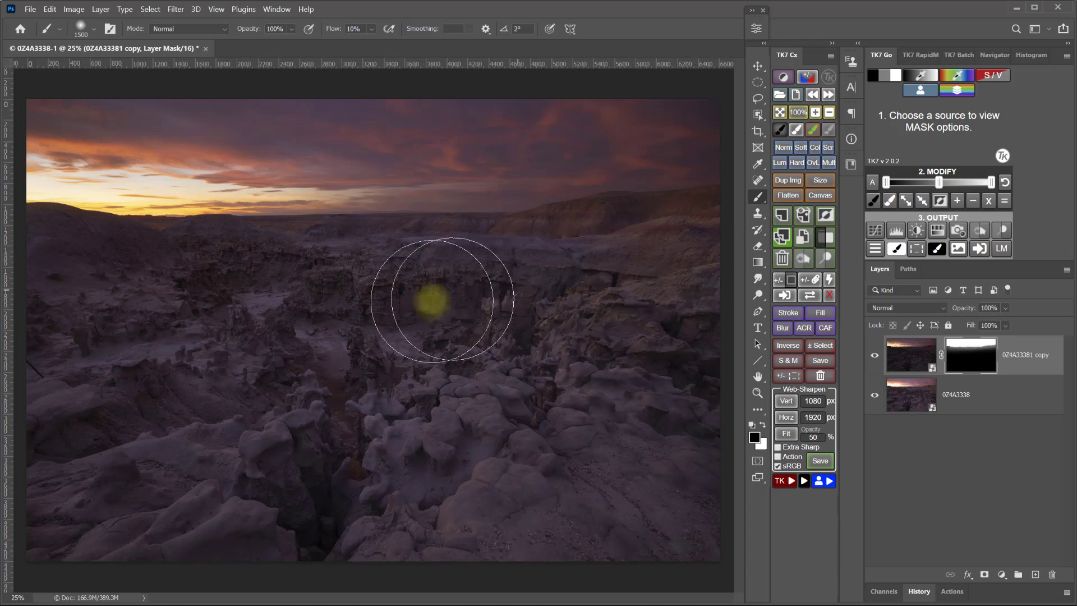
pyautogui.click(875, 357)
pyautogui.click(875, 358)
pyautogui.click(875, 358)
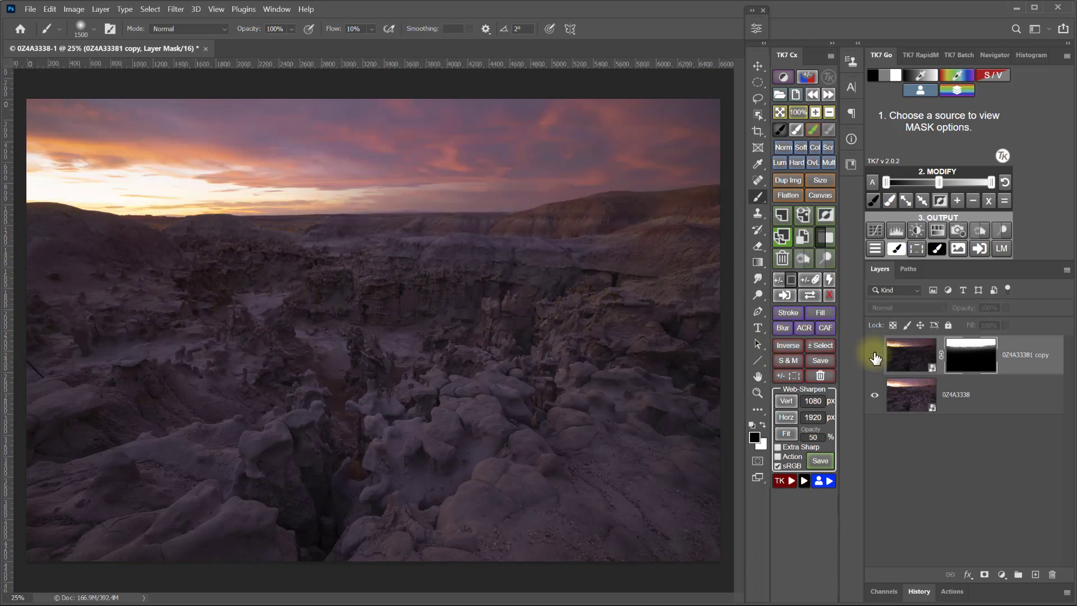
pyautogui.click(875, 358)
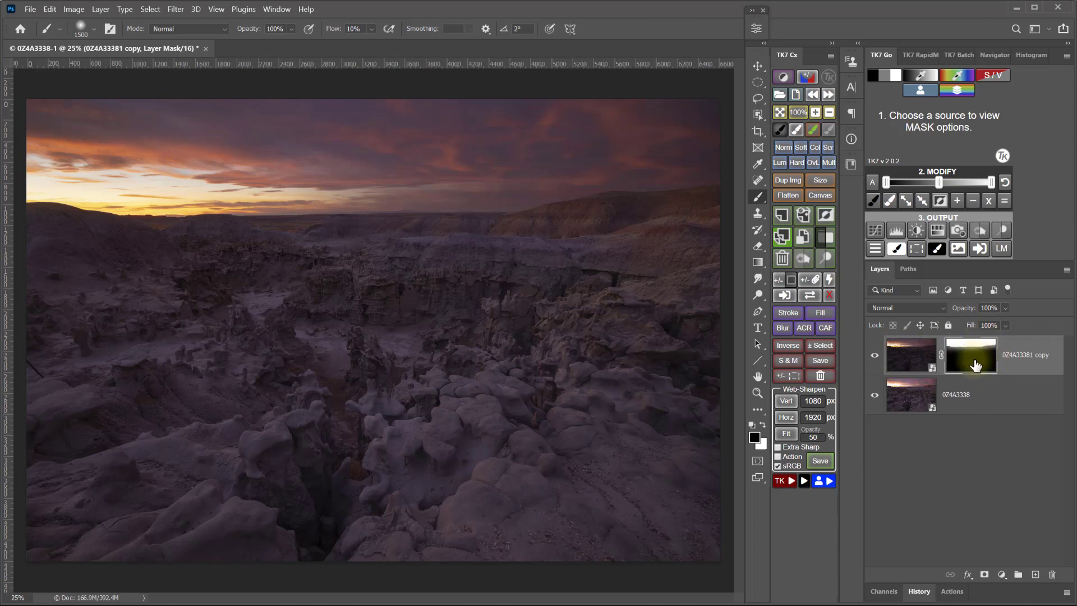
# Reopen the dark copy's raw settings and set Temperature to 6800, Clarity to +7 and Dehaze to +6
pyautogui.doubleClick(880, 55)
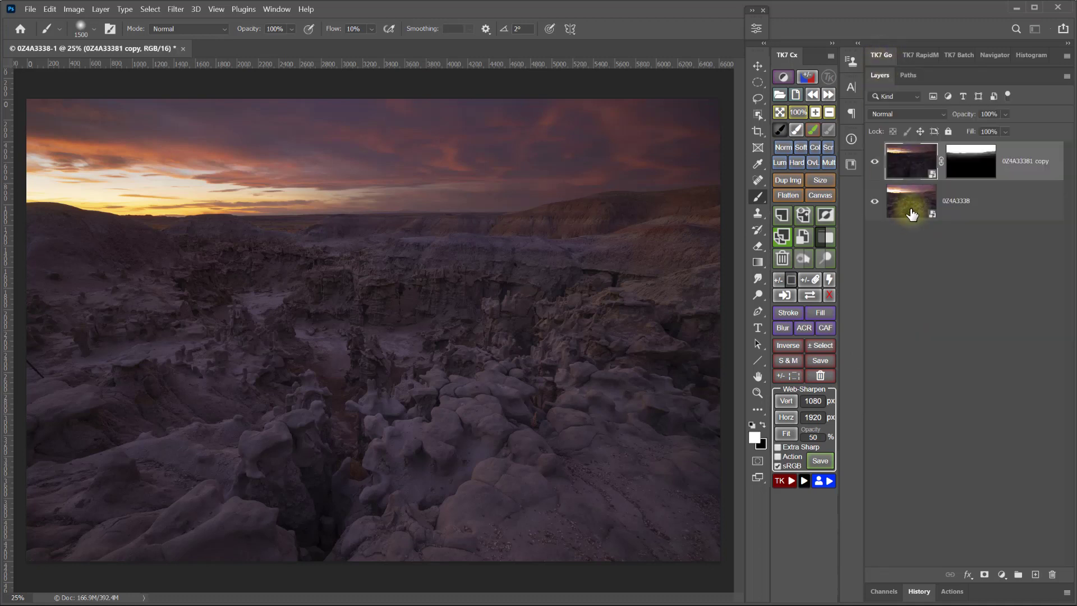
pyautogui.doubleClick(907, 160)
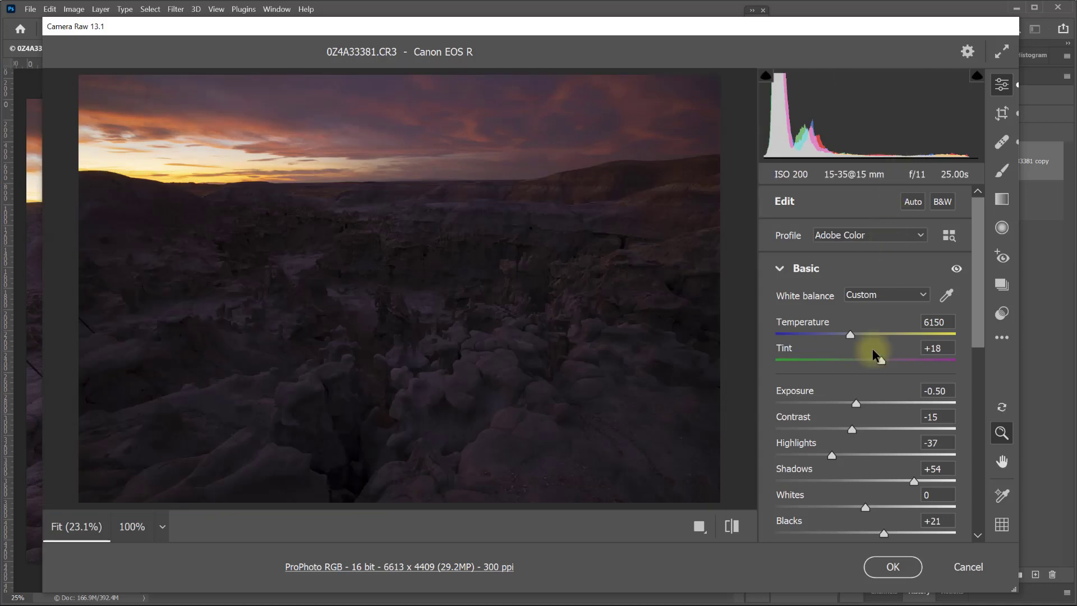
pyautogui.moveTo(848, 334); pyautogui.dragTo(861, 335)
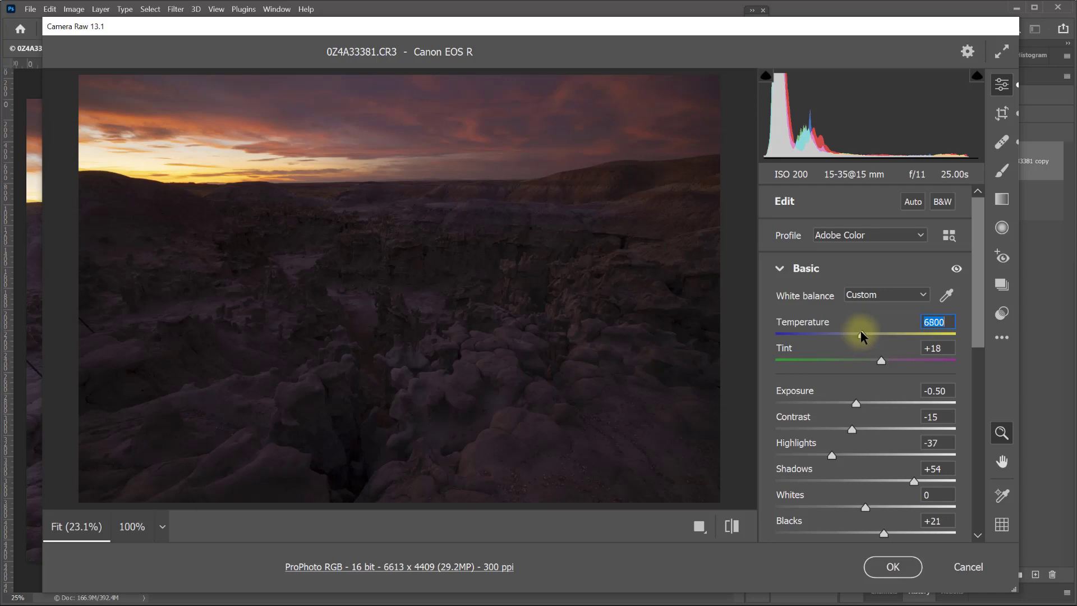
pyautogui.moveTo(979, 332); pyautogui.dragTo(978, 396)
pyautogui.click(875, 420)
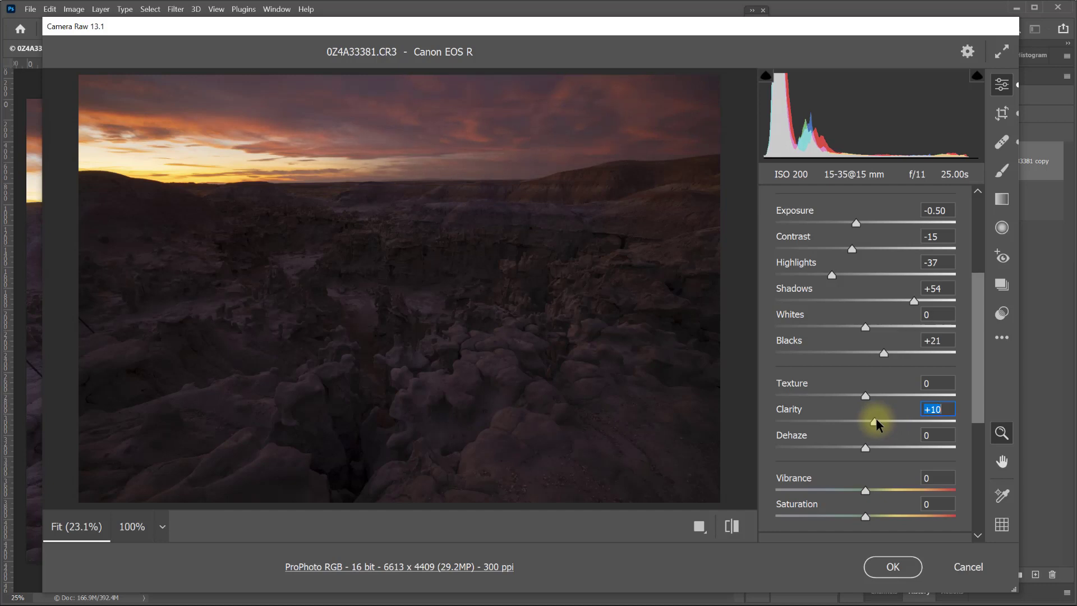
pyautogui.moveTo(876, 418); pyautogui.dragTo(869, 447)
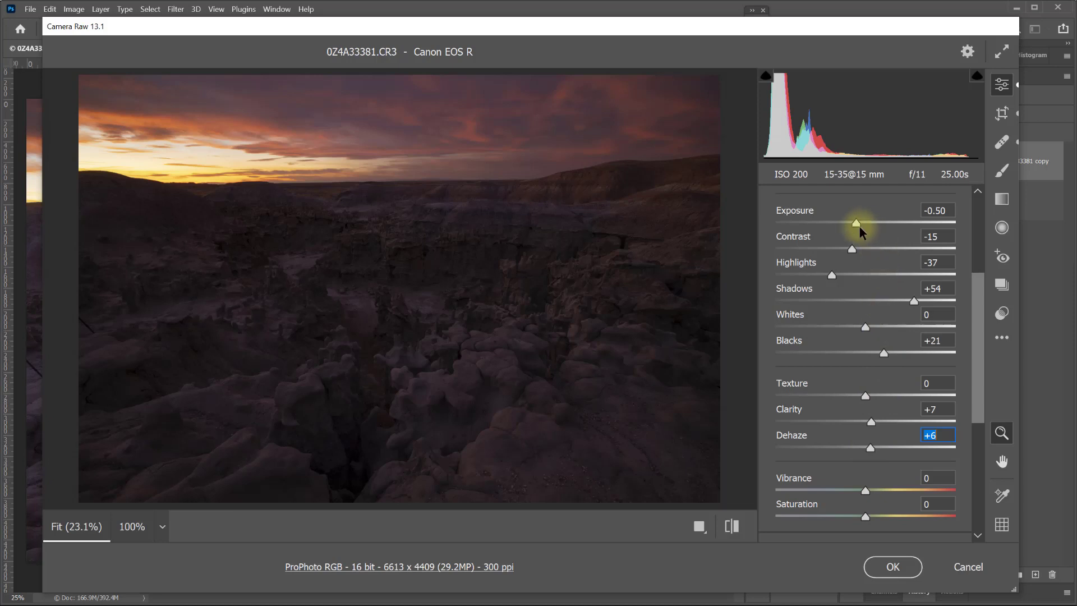
# Set the dark copy's Exposure to -0.40 and Highlights to -45, and apply the raw edits
pyautogui.moveTo(855, 221); pyautogui.dragTo(856, 221)
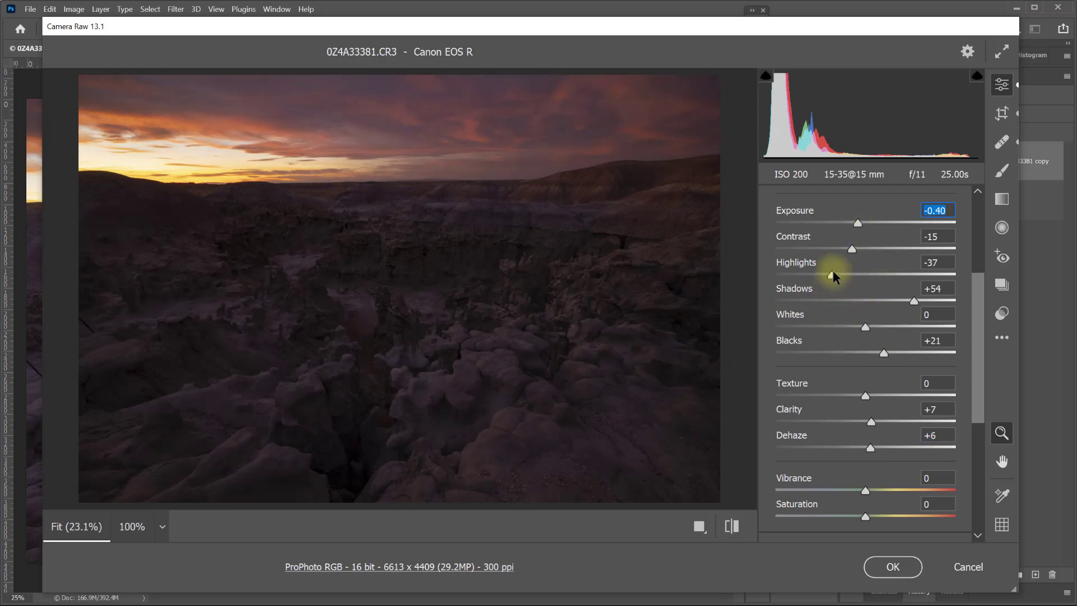
pyautogui.moveTo(833, 271); pyautogui.dragTo(826, 272)
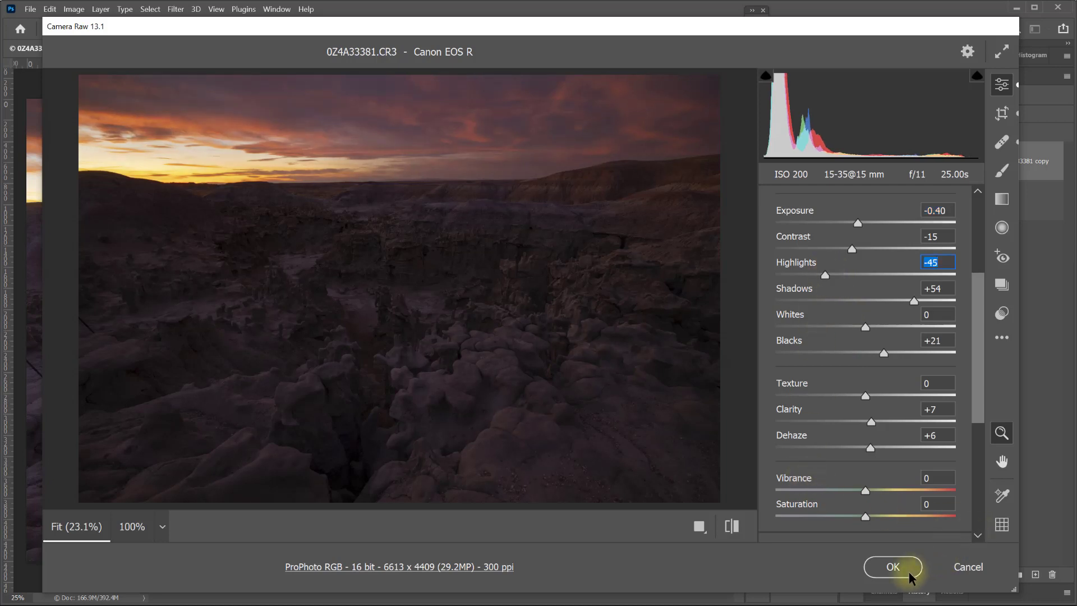
pyautogui.click(893, 566)
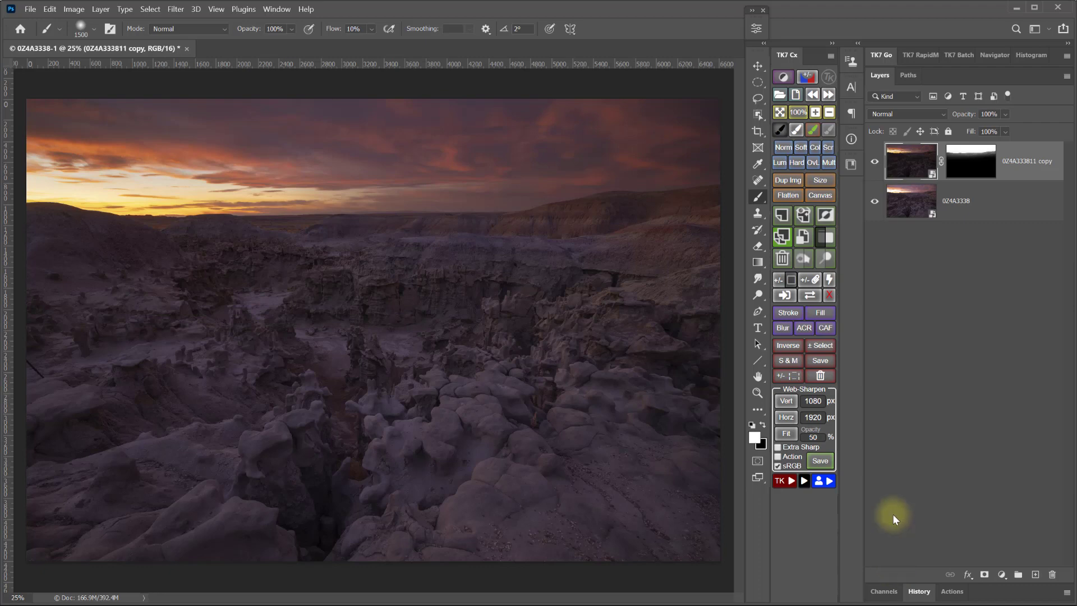
# Open the base layer's raw settings and set Exposure to -0.50, Contrast to -25 and Blacks to +76
pyautogui.click(920, 208)
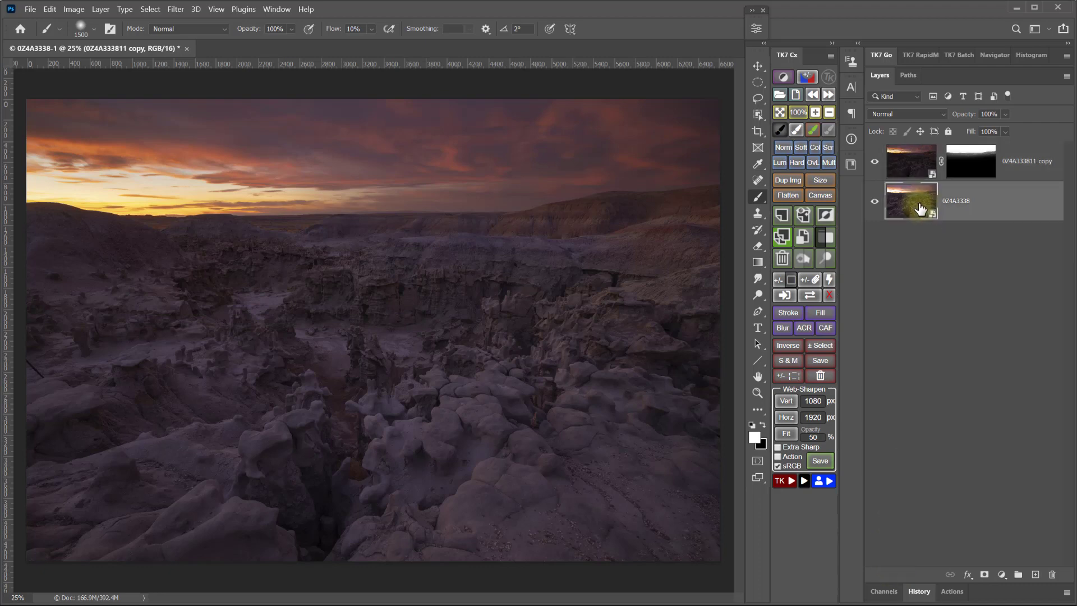
pyautogui.doubleClick(920, 209)
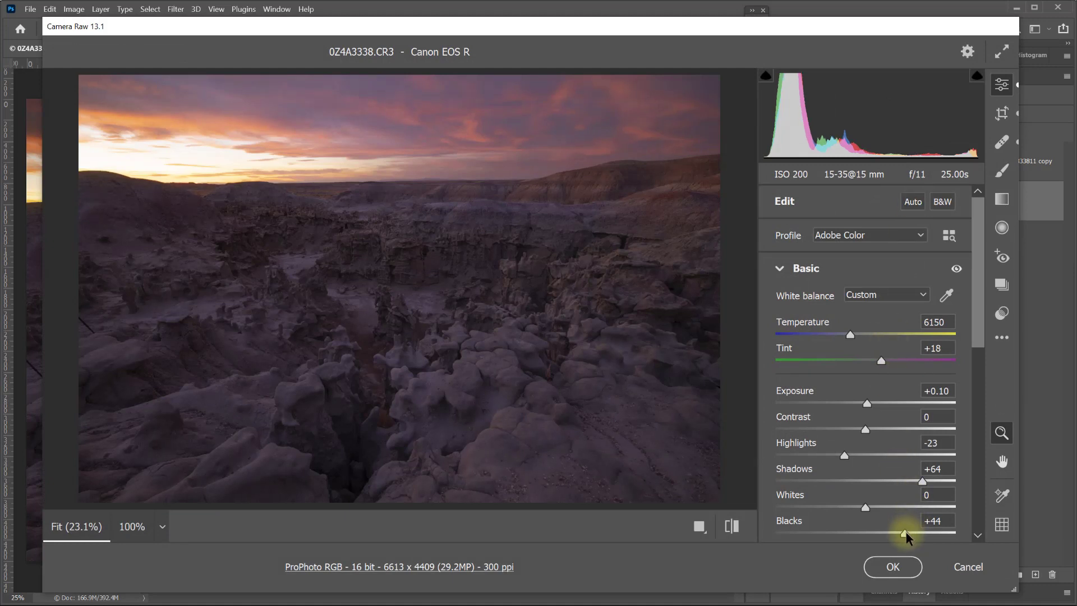
pyautogui.moveTo(906, 533); pyautogui.dragTo(926, 533)
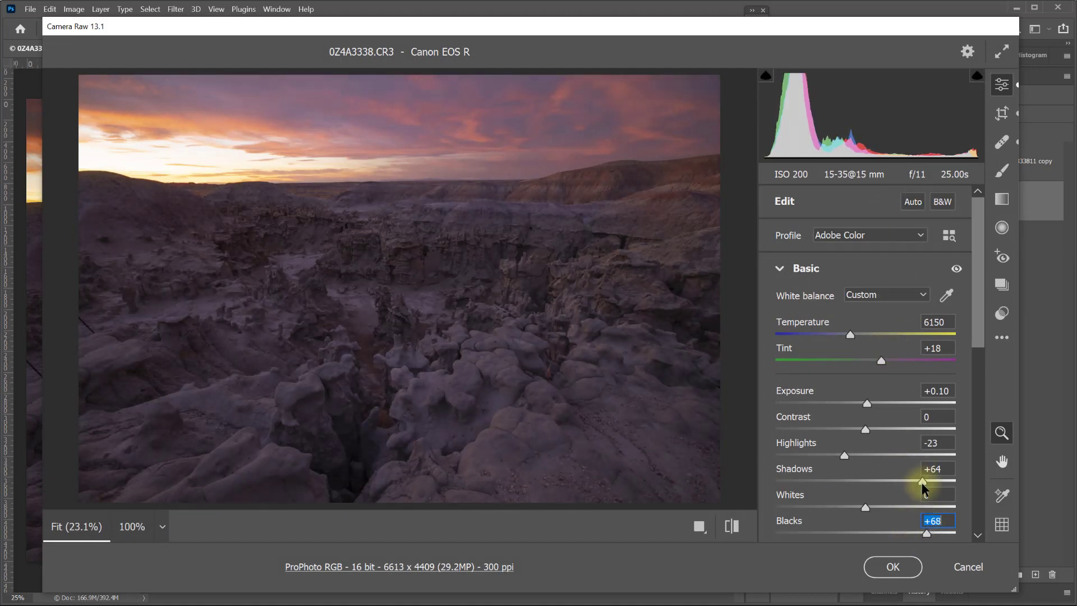
pyautogui.moveTo(862, 428); pyautogui.dragTo(856, 403)
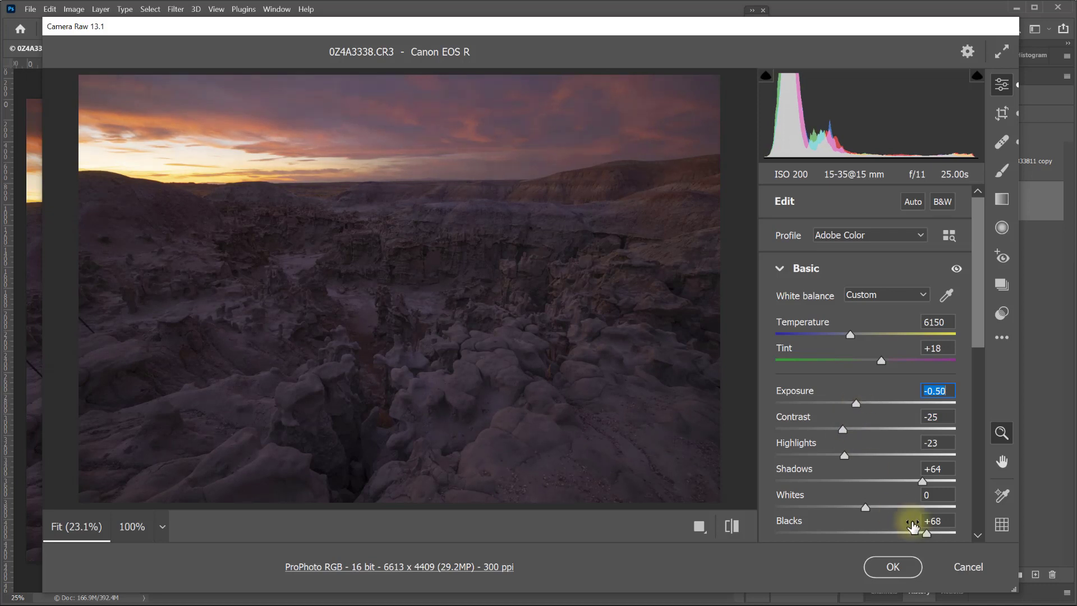
pyautogui.moveTo(926, 532); pyautogui.dragTo(932, 534)
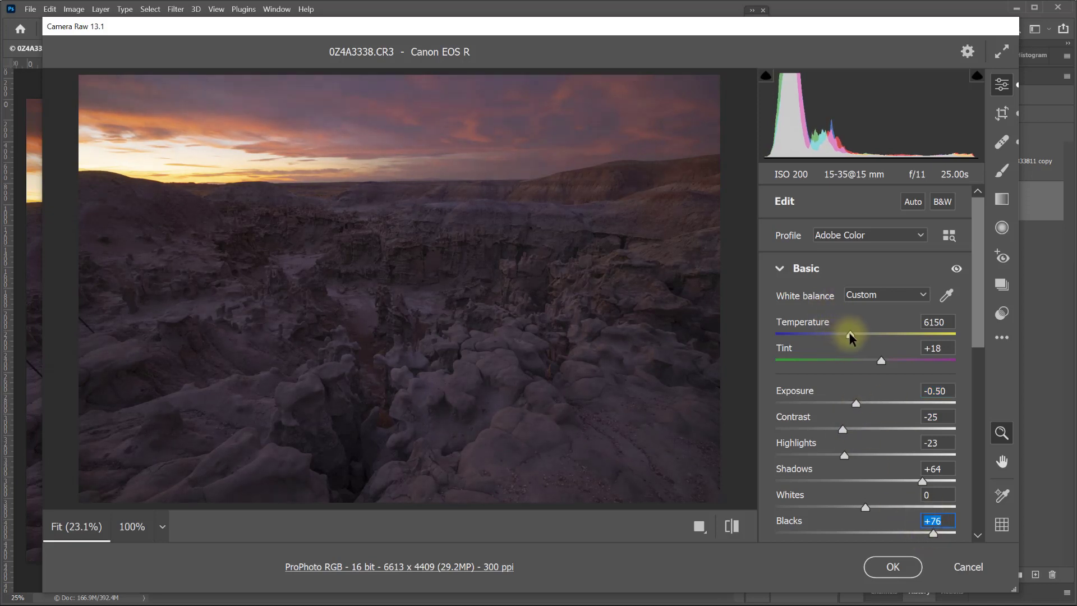
# Cool the base version to Temperature 5600 and set Texture to +13 and Clarity to +11
pyautogui.moveTo(850, 332); pyautogui.dragTo(840, 331)
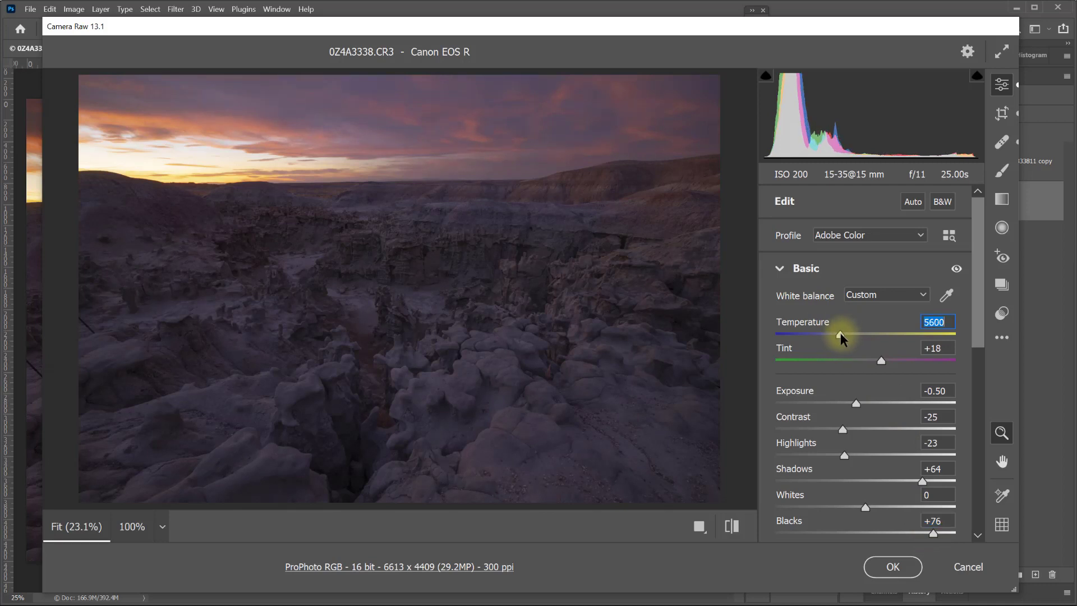
pyautogui.moveTo(980, 312); pyautogui.dragTo(974, 362)
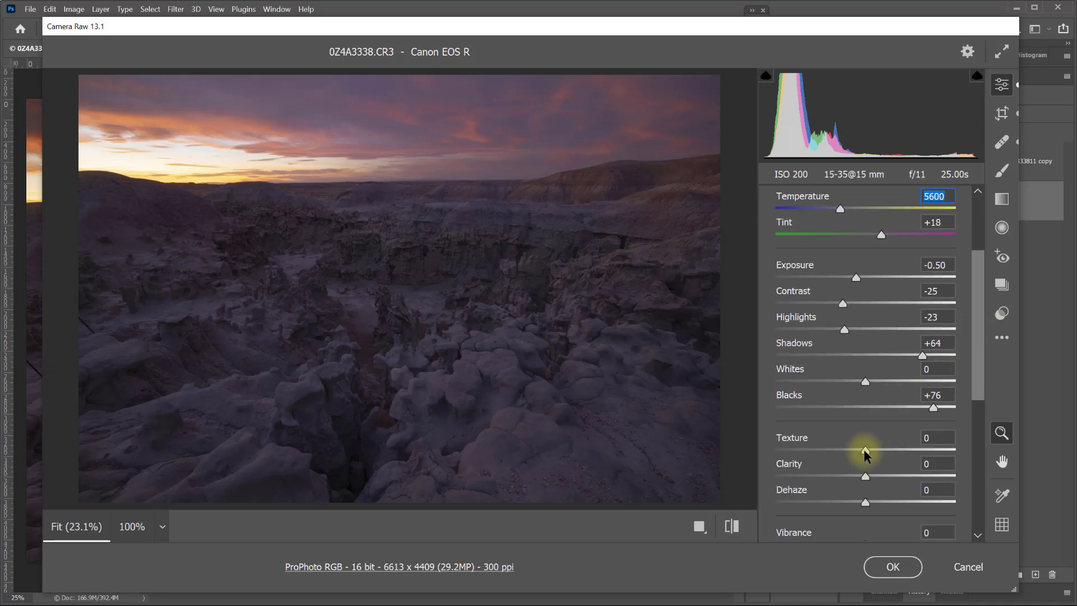
pyautogui.moveTo(864, 449); pyautogui.dragTo(874, 476)
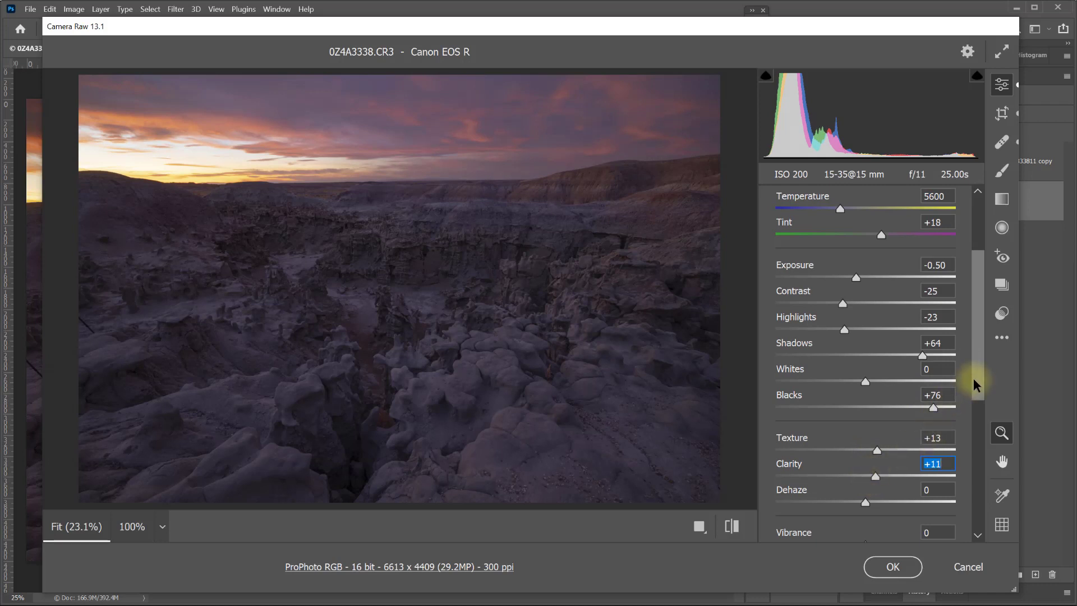
# Add a horizontal Graduated Filter that covers the land from the lower sky downward, and reset its selective edits
pyautogui.click(1001, 201)
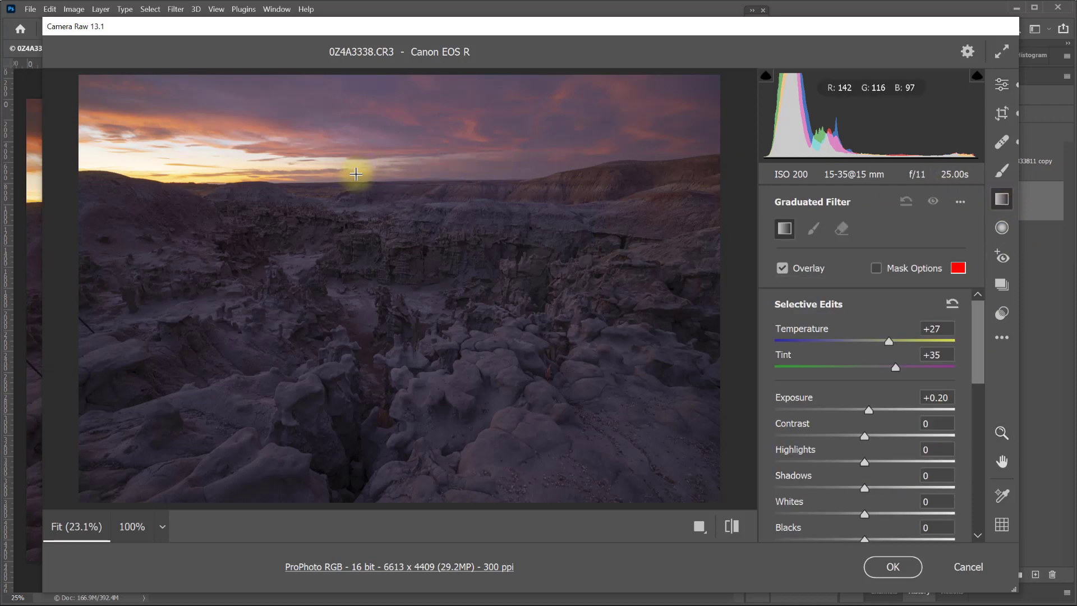
pyautogui.moveTo(382, 152); pyautogui.dragTo(382, 128)
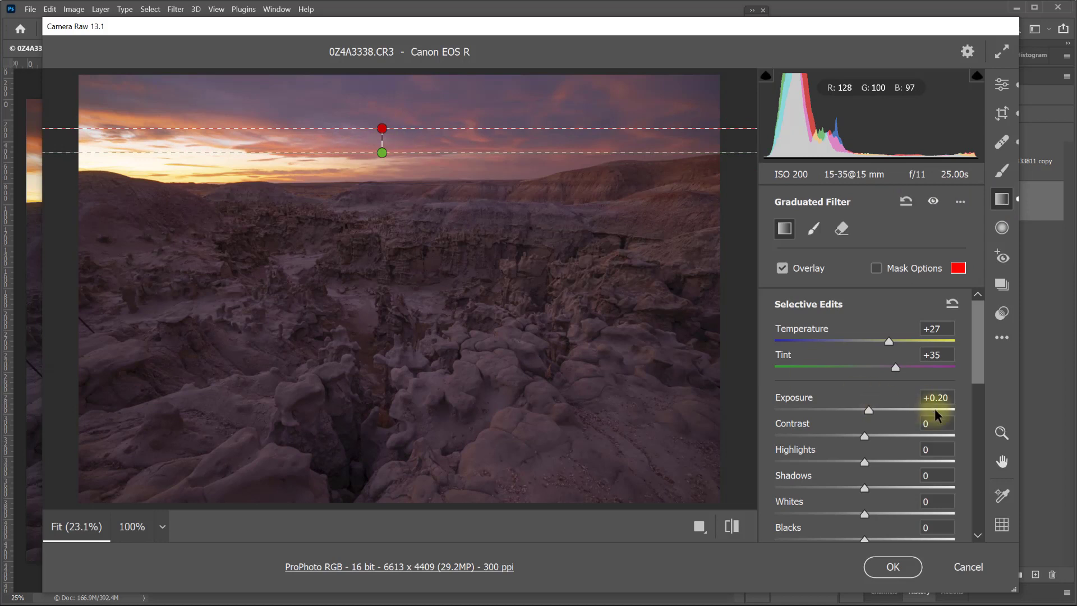
pyautogui.click(952, 304)
# Limit the Graduated Filter with a Luminance range mask of 63 / 100, checking it with the luminance map
pyautogui.moveTo(982, 344); pyautogui.dragTo(962, 502)
pyautogui.click(860, 488)
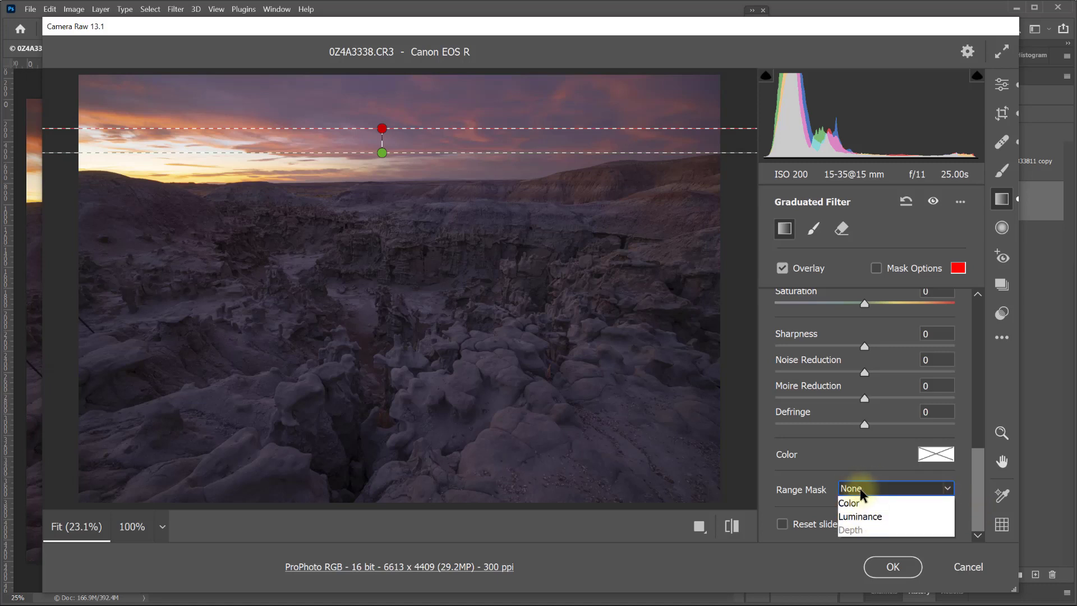
pyautogui.click(861, 529)
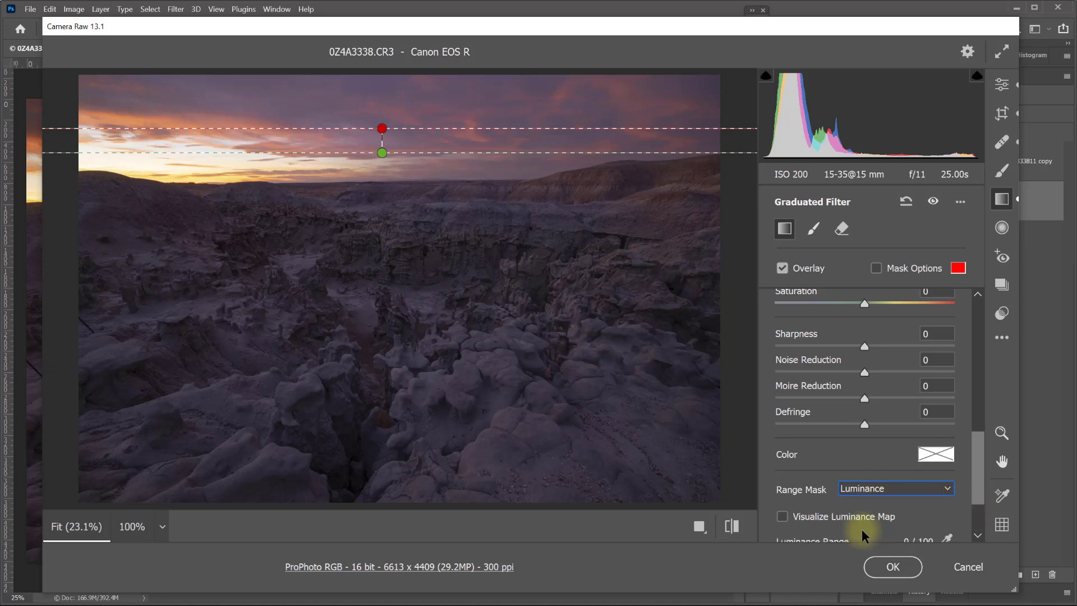
pyautogui.click(783, 516)
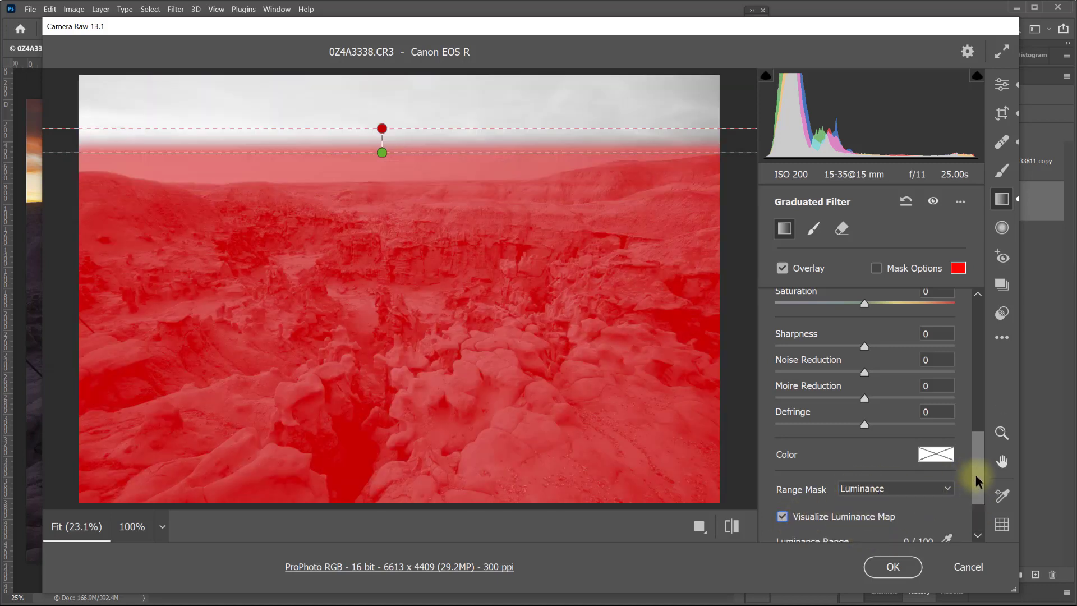
pyautogui.moveTo(975, 484); pyautogui.dragTo(974, 504)
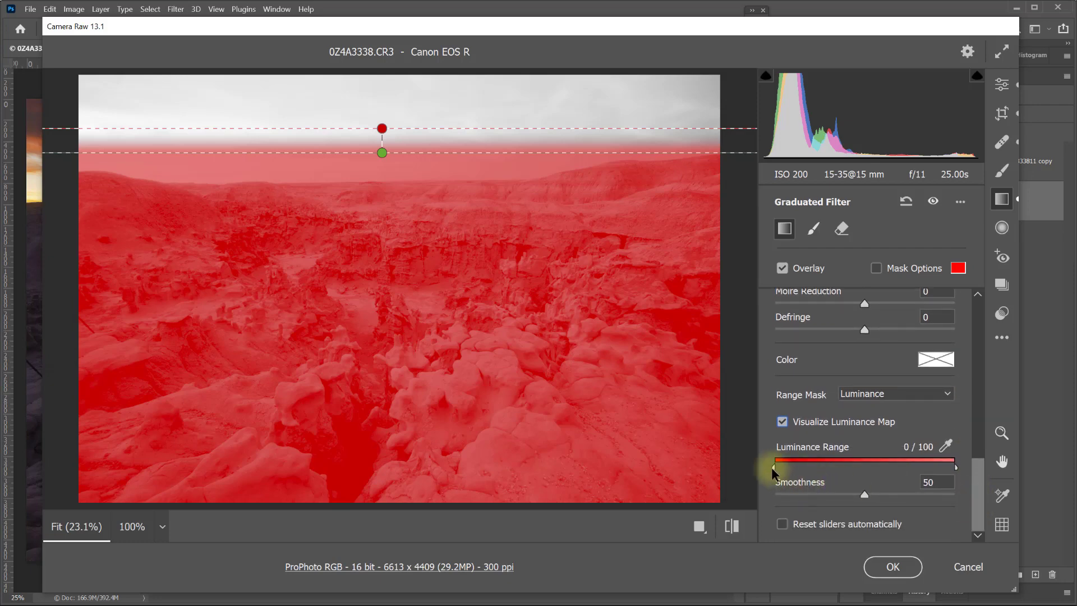
pyautogui.moveTo(773, 466); pyautogui.dragTo(905, 465)
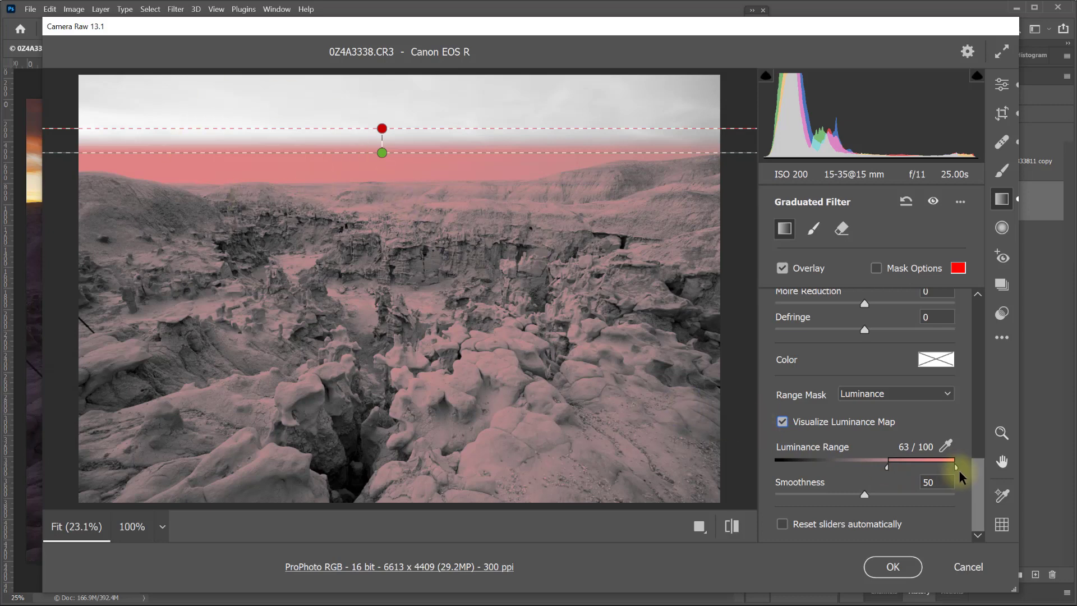
pyautogui.click(782, 421)
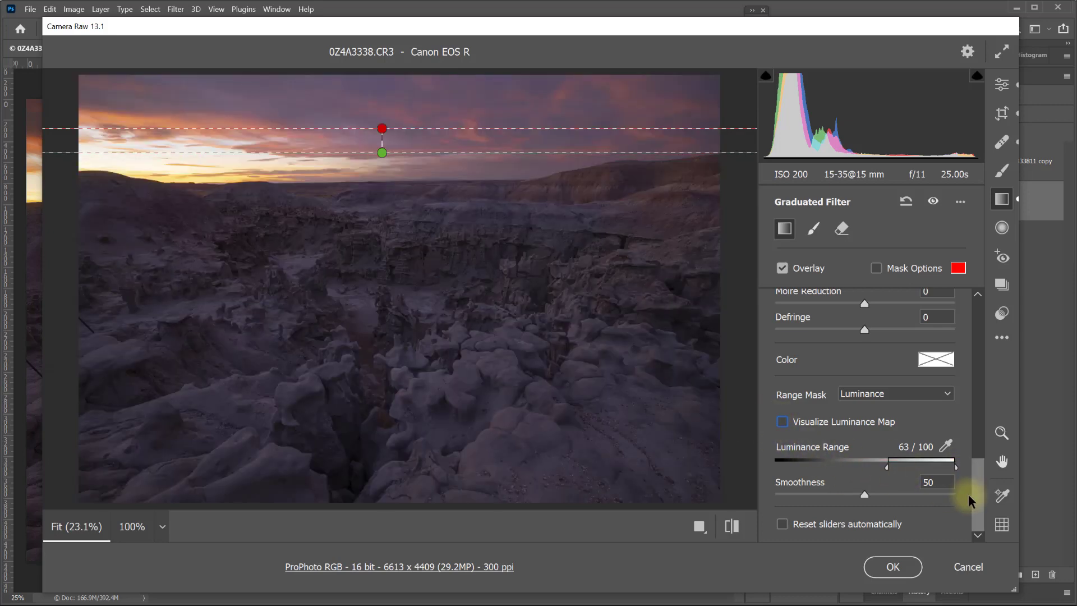
# Warm the masked foreground highlights with filter Temperature +27 and Tint +22, and apply the raw edits
pyautogui.moveTo(976, 493); pyautogui.dragTo(976, 324)
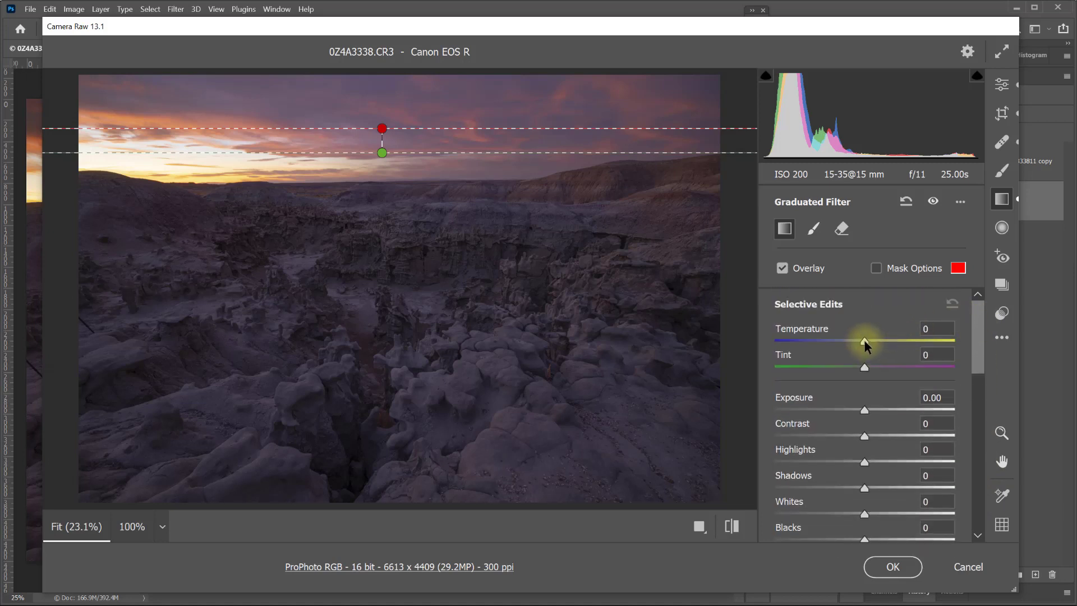
pyautogui.moveTo(865, 342); pyautogui.dragTo(888, 341)
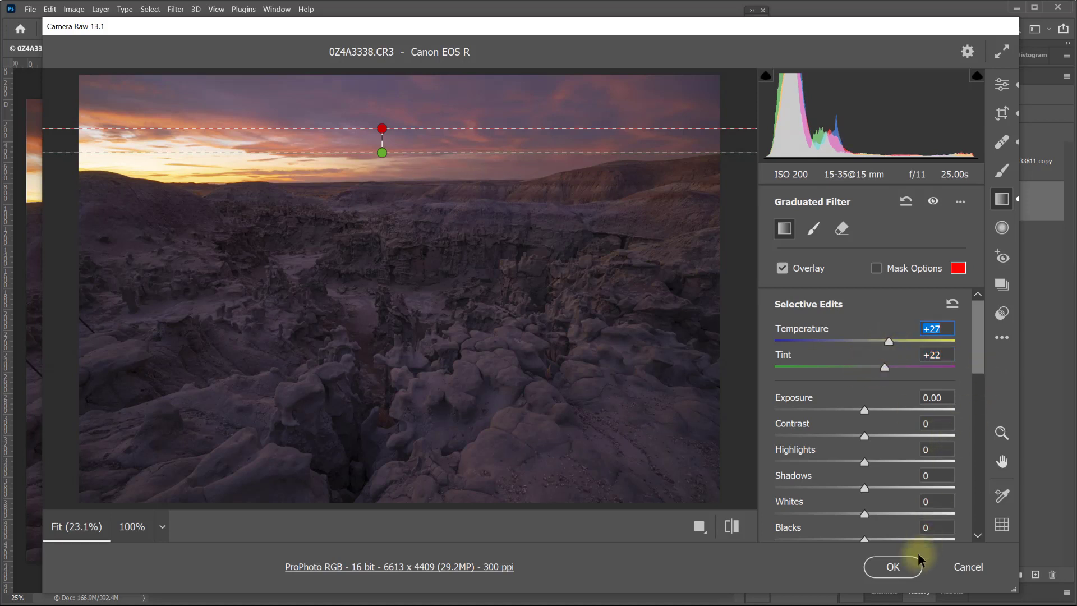
pyautogui.click(893, 566)
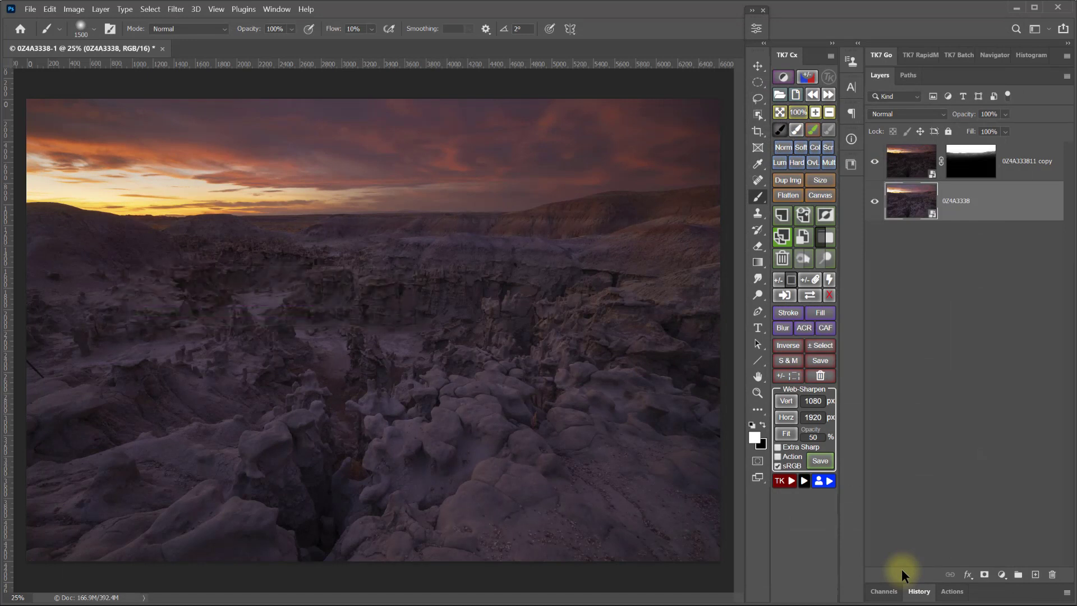
# Reopen the base layer's Graduated Filter and set Temperature to +35, Tint to +30 and Exposure to +0.50
pyautogui.doubleClick(909, 203)
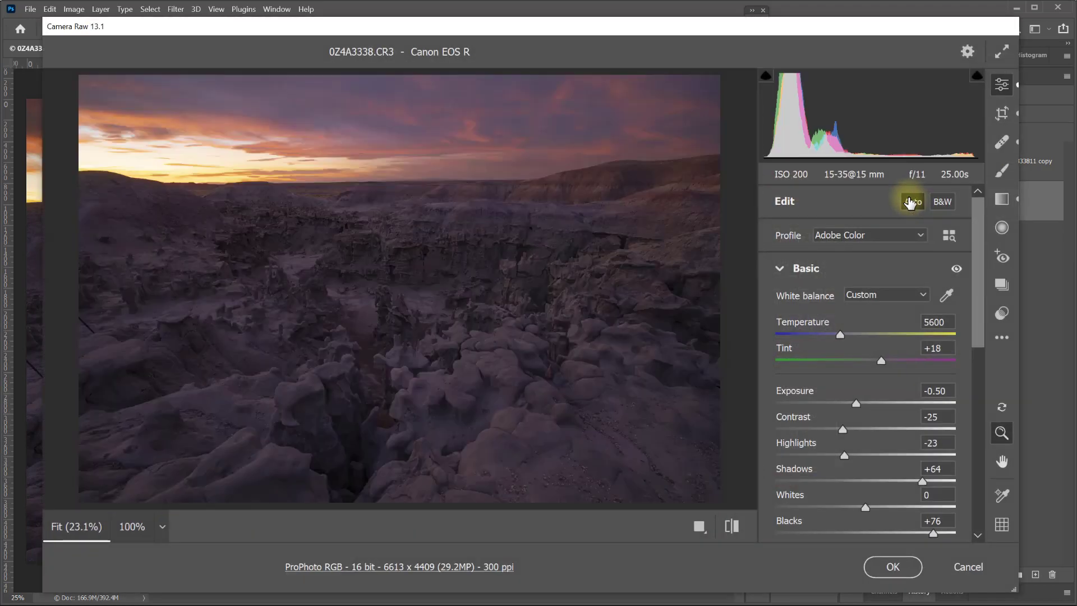
pyautogui.click(1001, 200)
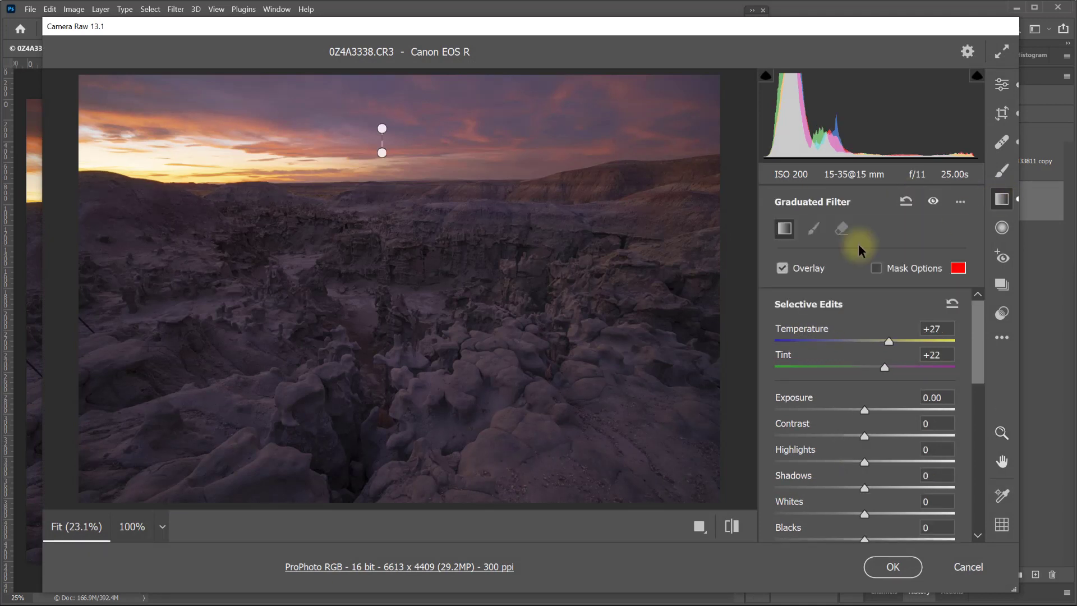
pyautogui.click(382, 153)
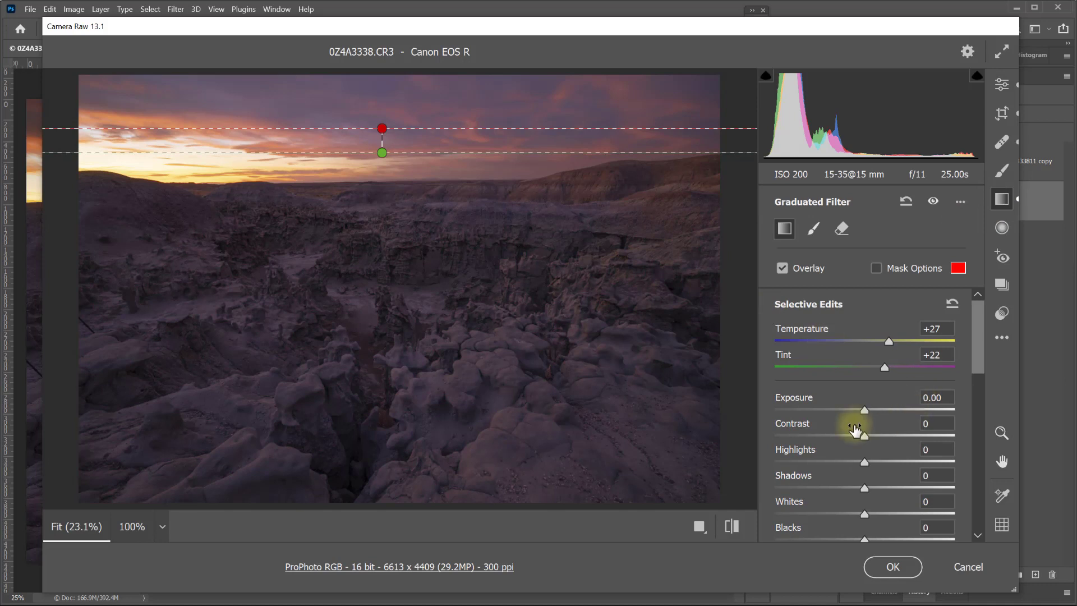
pyautogui.click(863, 410)
pyautogui.moveTo(863, 408); pyautogui.dragTo(871, 411)
pyautogui.moveTo(889, 341); pyautogui.dragTo(892, 367)
pyautogui.moveTo(871, 409); pyautogui.dragTo(878, 410)
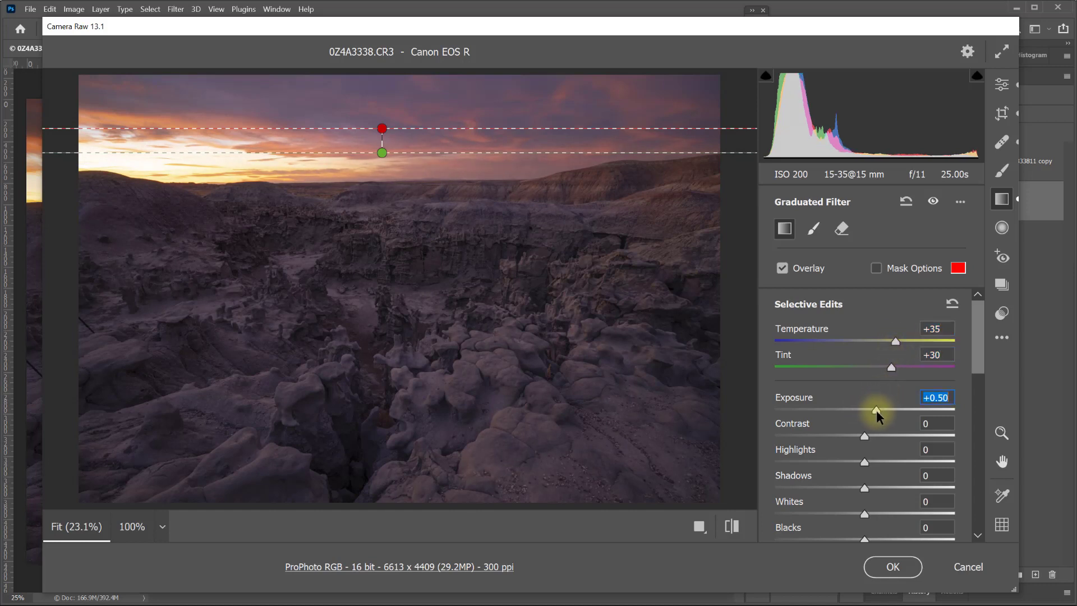
# Narrow the Graduated Filter's luminance range to 69 / 100 and apply the raw edits to the base layer
pyautogui.moveTo(976, 374); pyautogui.dragTo(978, 514)
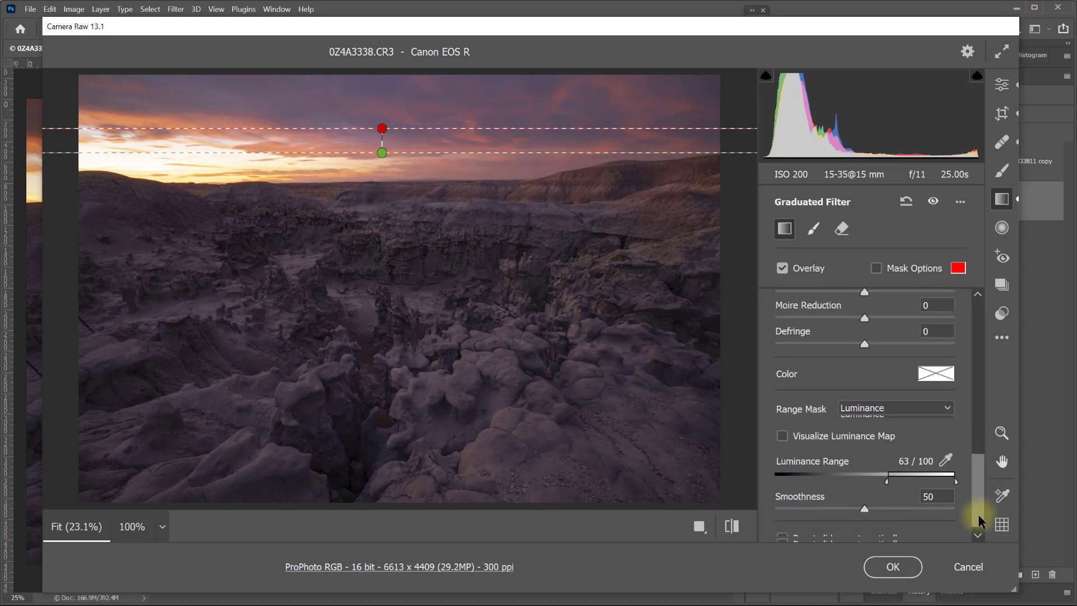
pyautogui.moveTo(888, 480); pyautogui.dragTo(907, 477)
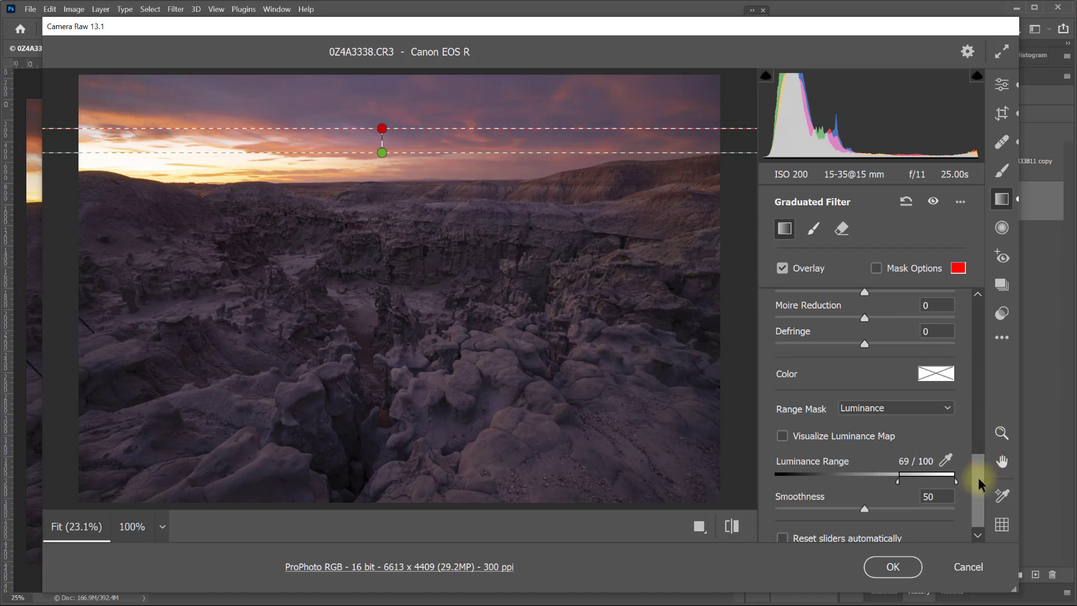
pyautogui.moveTo(978, 477); pyautogui.dragTo(983, 378)
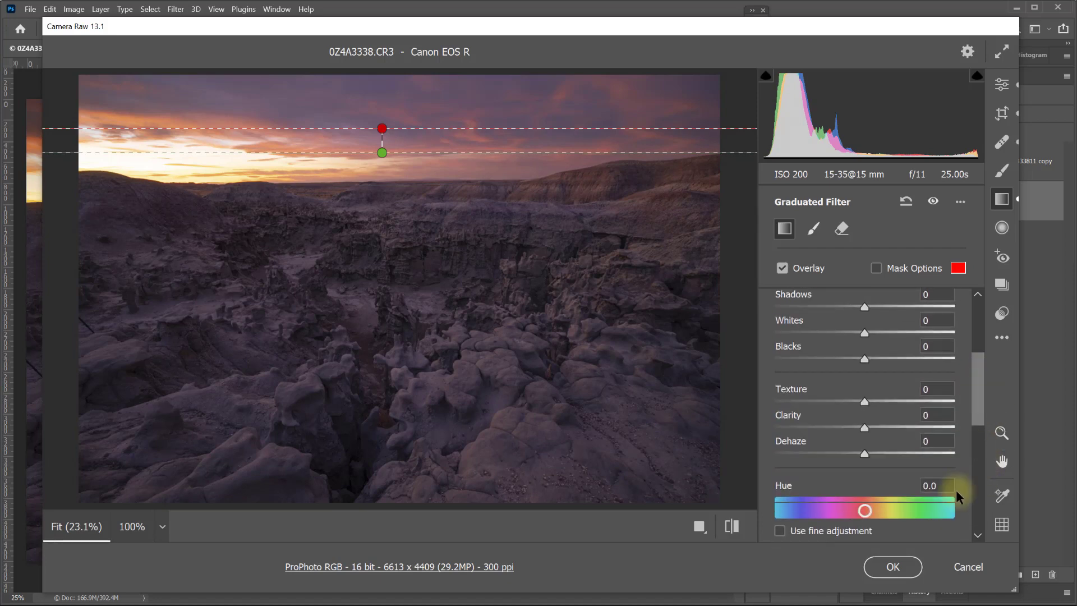
pyautogui.click(897, 569)
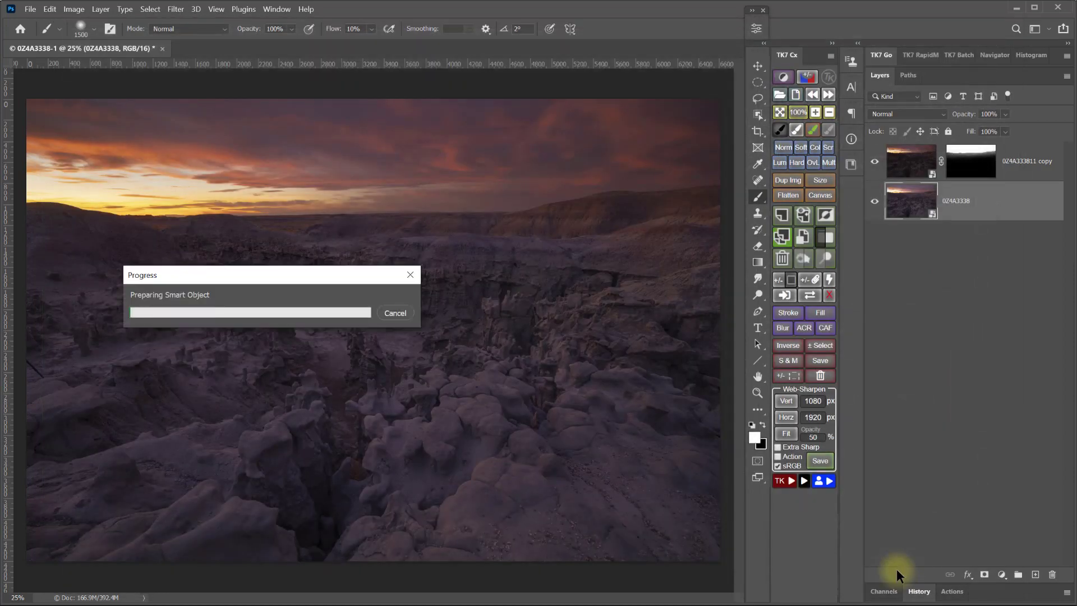